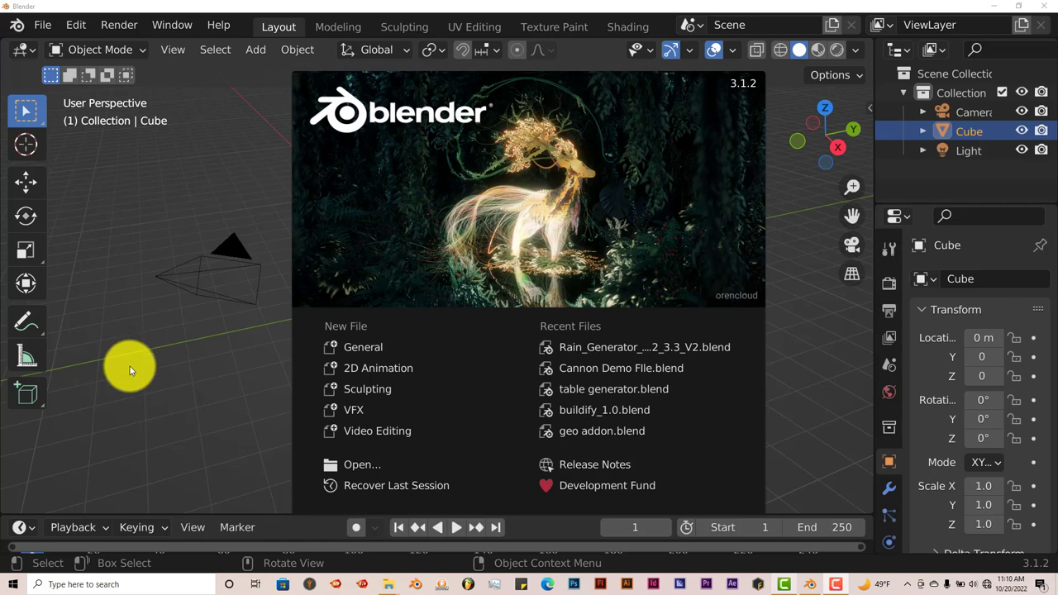
pyautogui.click(131, 369)
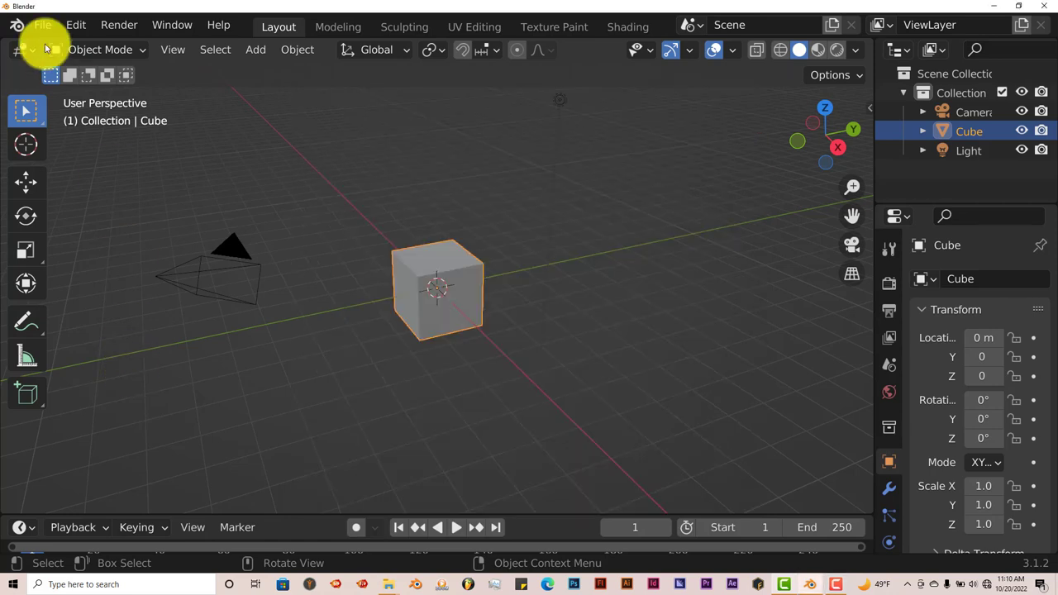
pyautogui.click(70, 27)
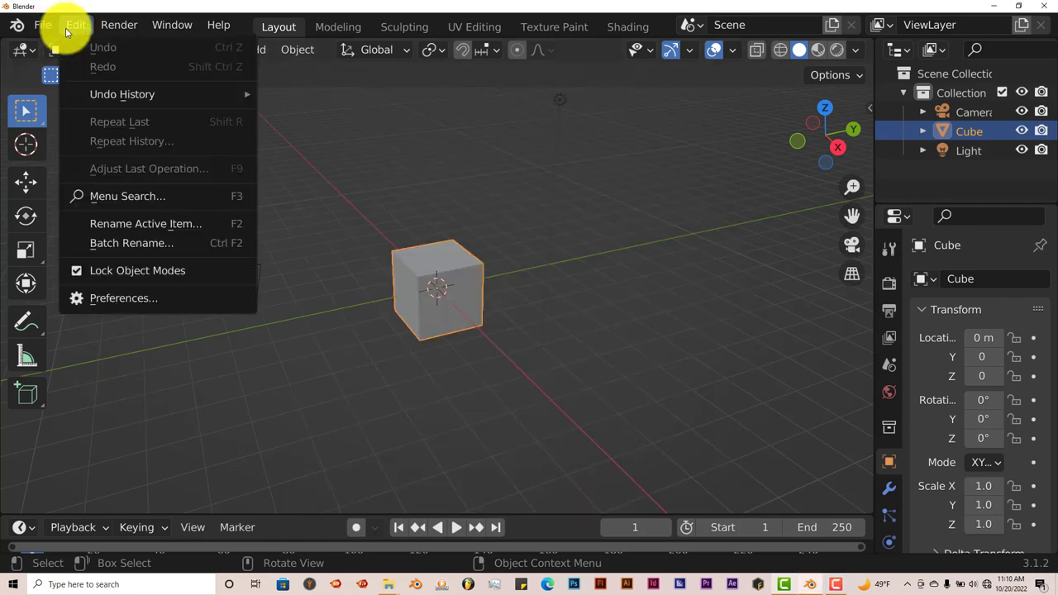
pyautogui.click(107, 297)
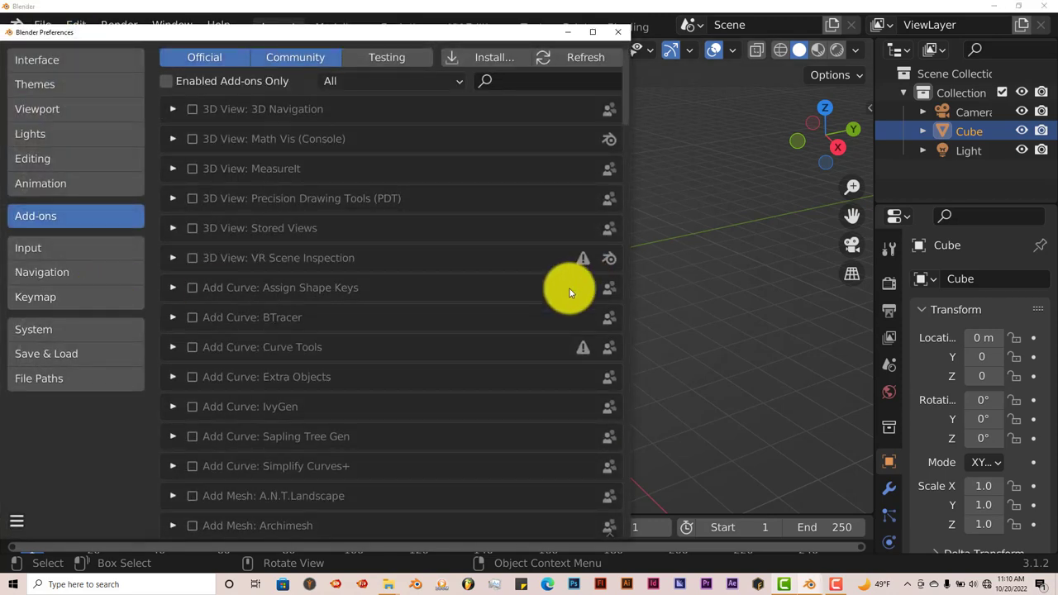
pyautogui.click(496, 59)
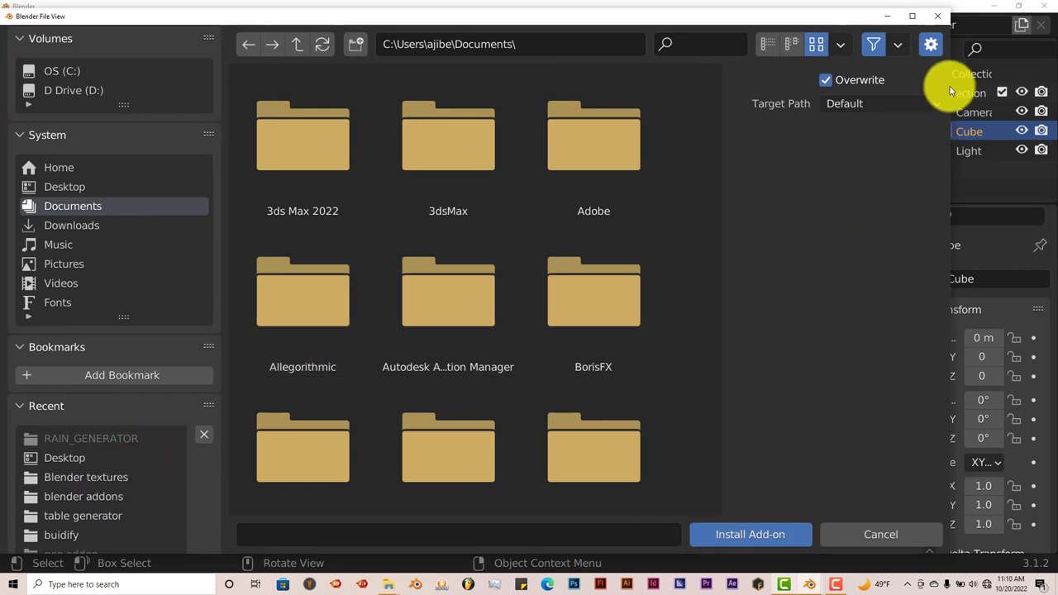
pyautogui.click(939, 19)
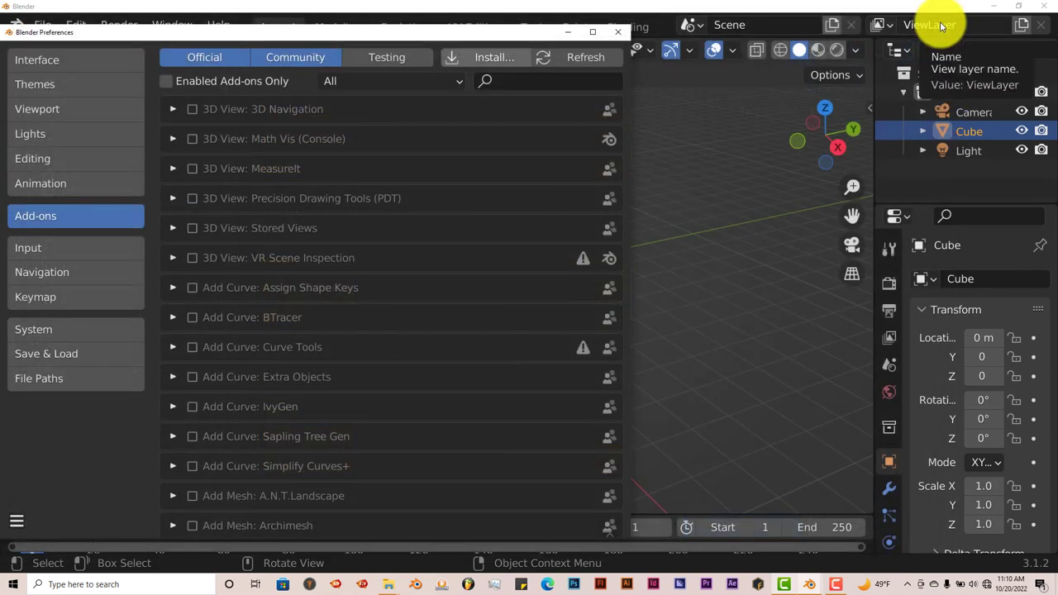
pyautogui.click(603, 86)
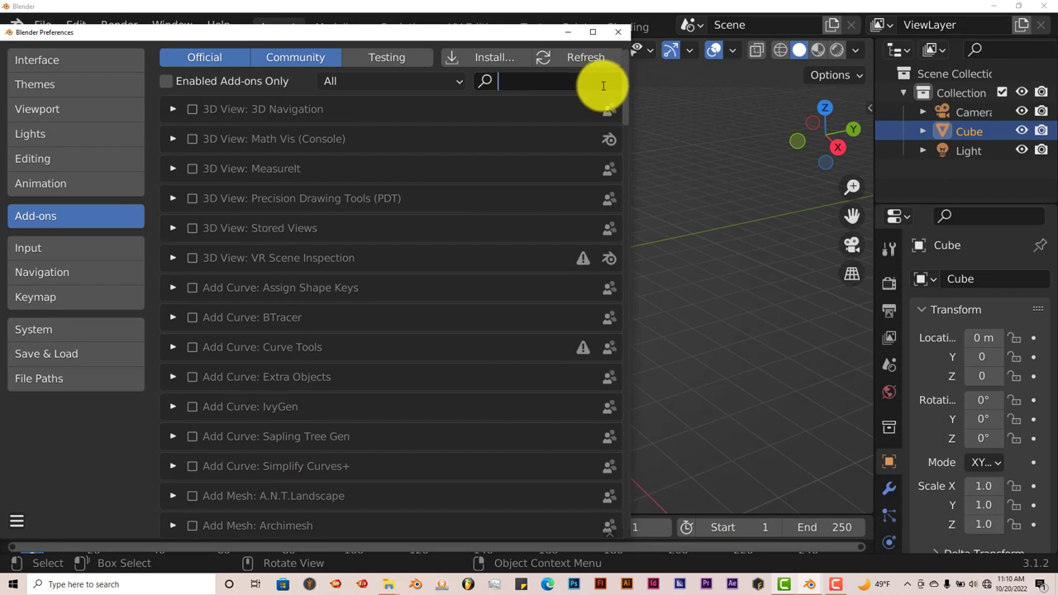
pyautogui.write('ka')
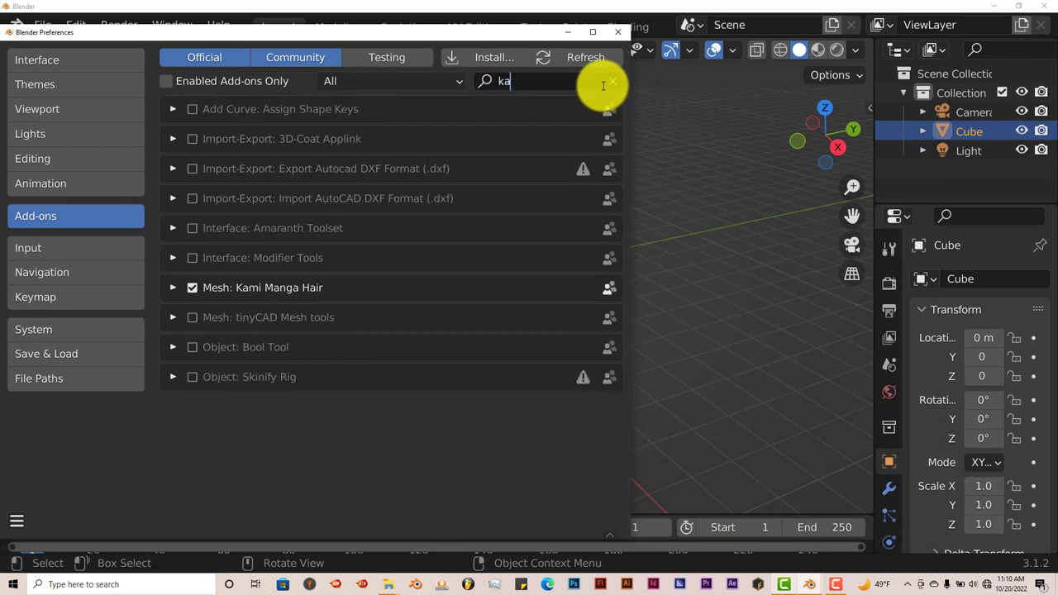
pyautogui.write('m')
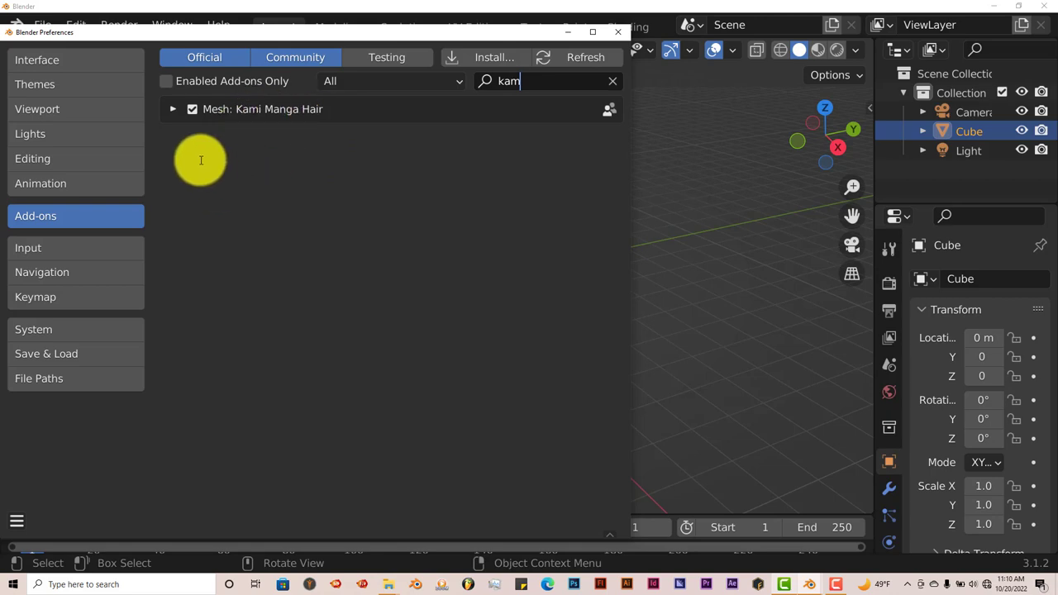
pyautogui.click(619, 31)
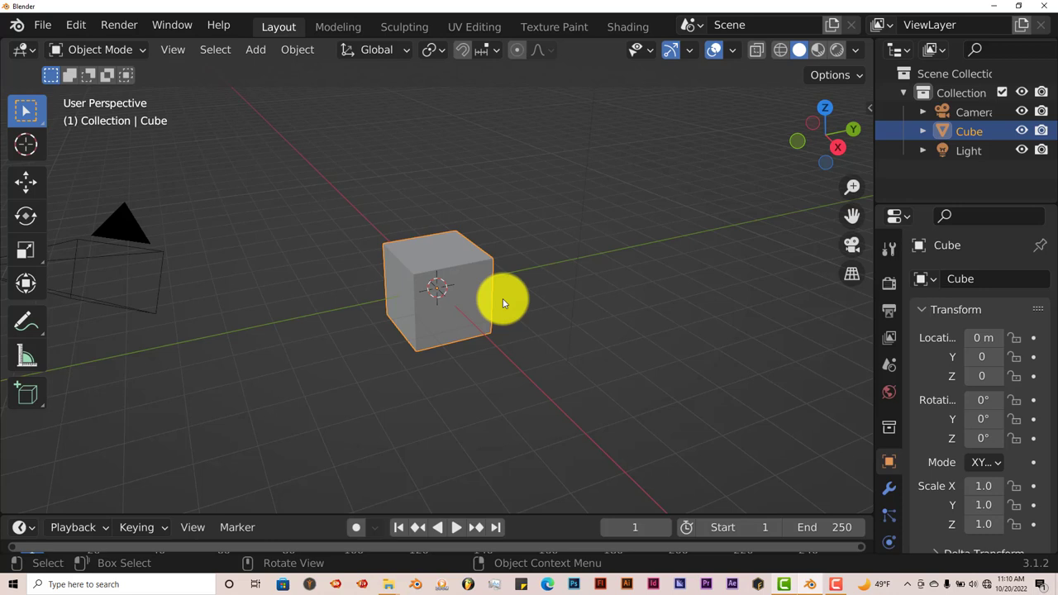
# Delete the default cube, add a Suzanne monkey mesh, and zoom in on it in front view
pyautogui.press('Delete')
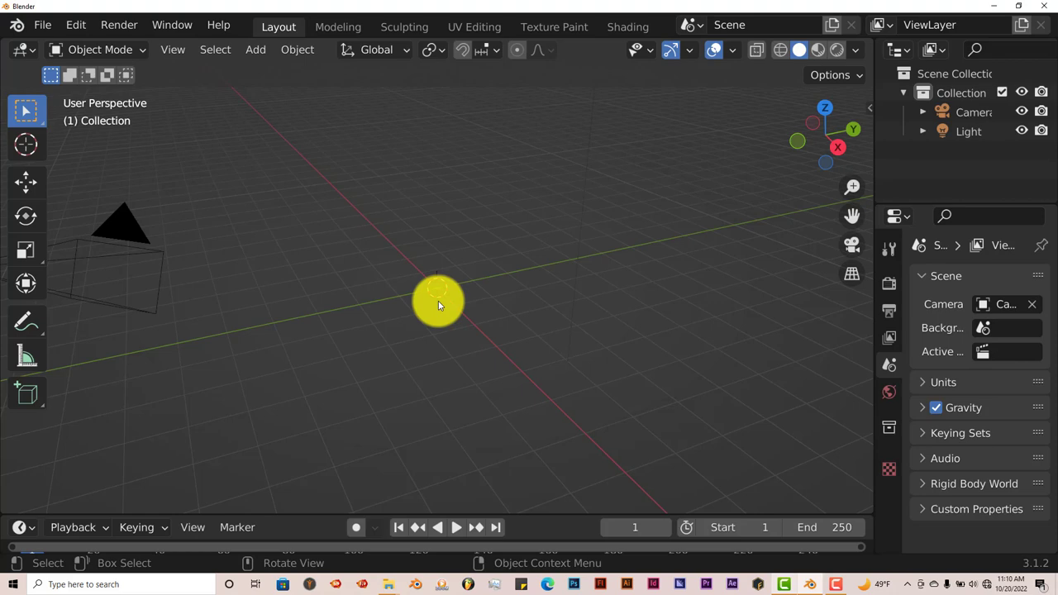
pyautogui.hotkey('shift', 'a')
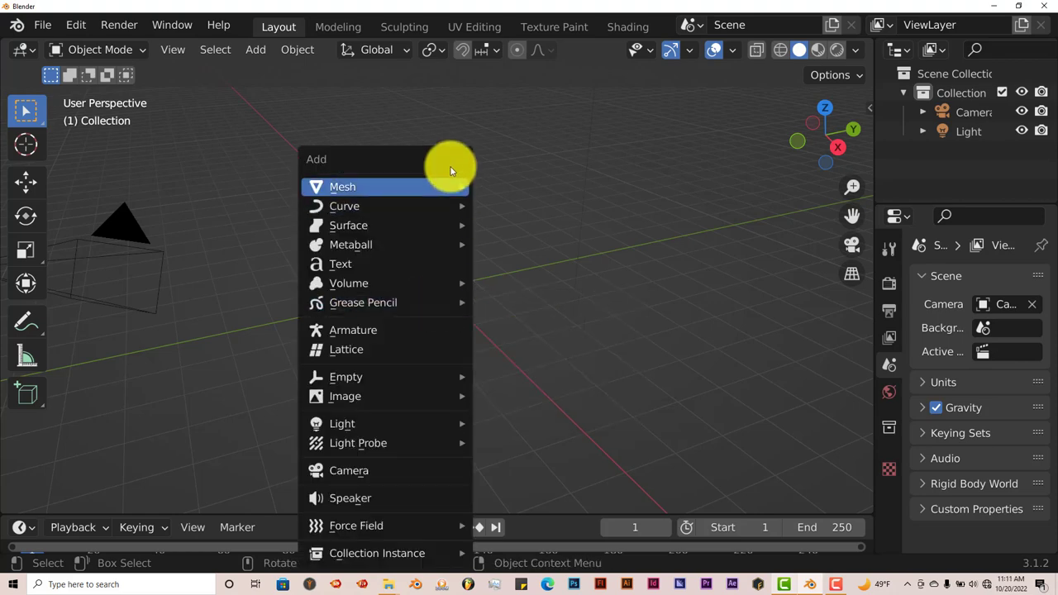
pyautogui.moveTo(441, 185)
pyautogui.click(541, 369)
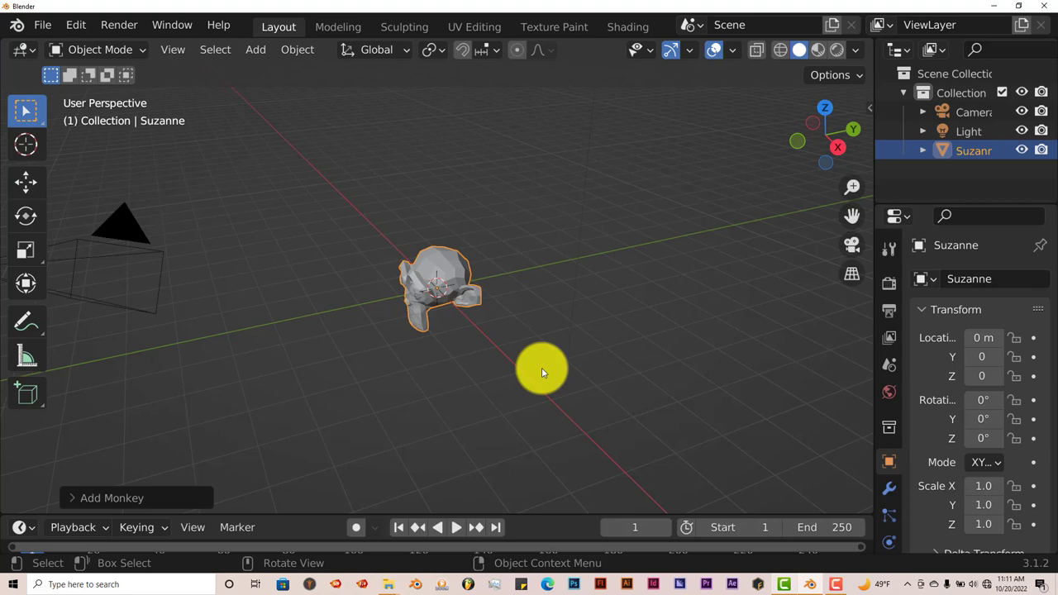
pyautogui.press('KP_1')
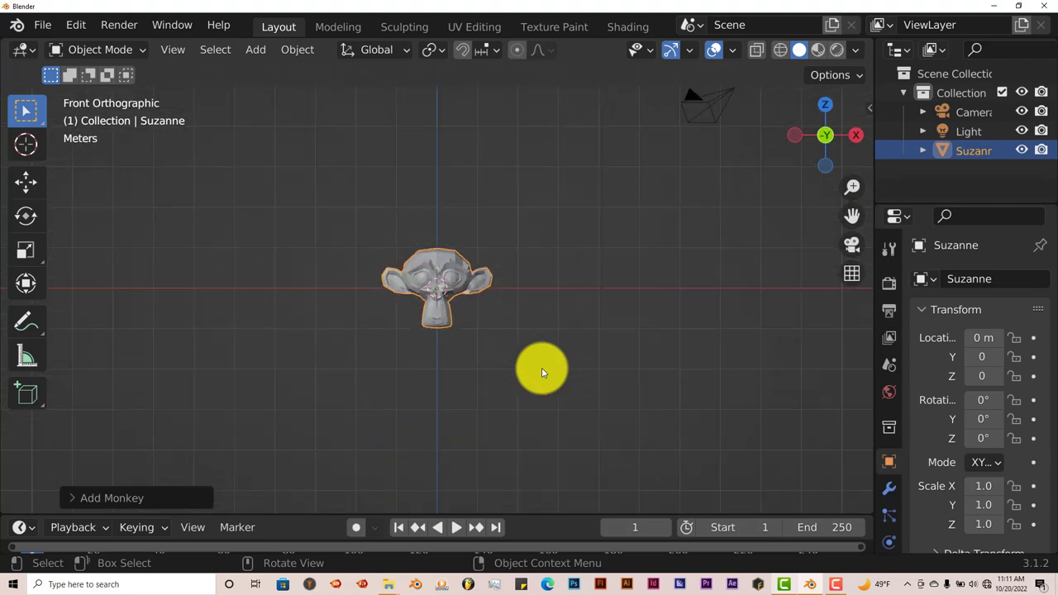
pyautogui.scroll(3, 542, 372)
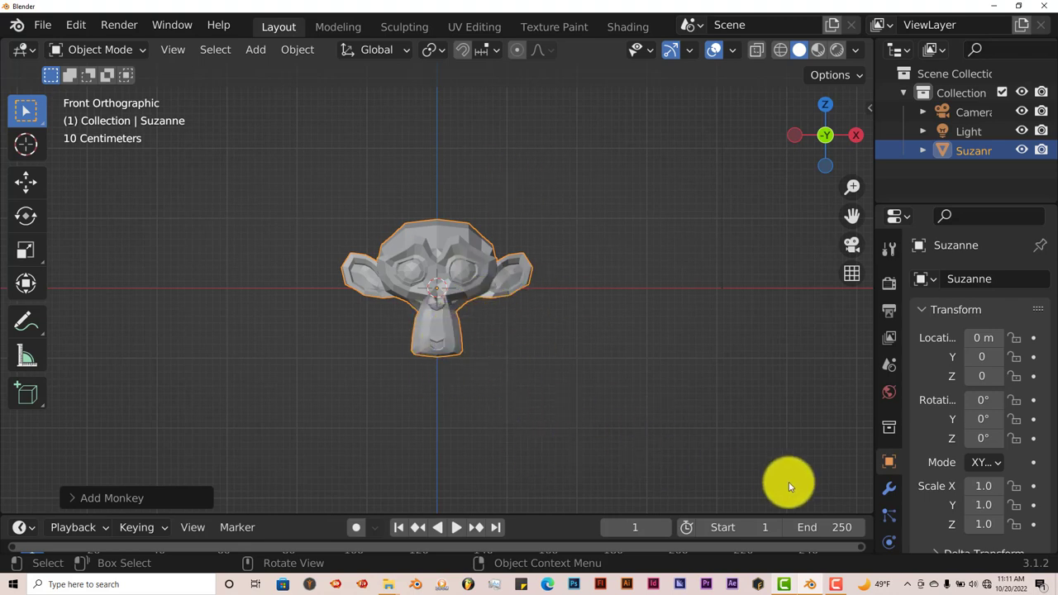
# Add a Subdivision Surface modifier to Suzanne, set Levels to 2, and apply it
pyautogui.click(887, 492)
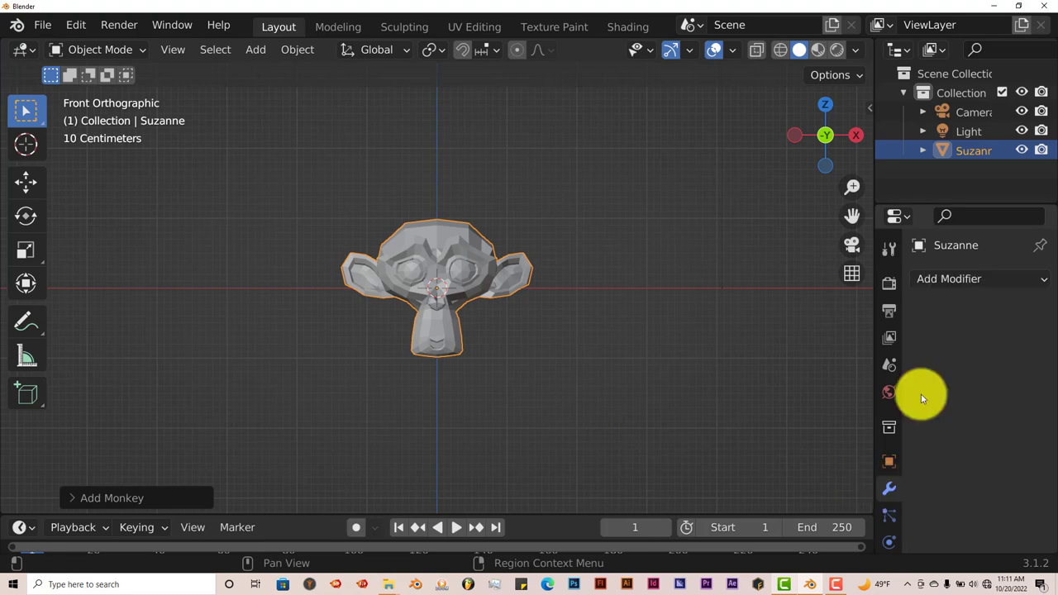
pyautogui.click(957, 281)
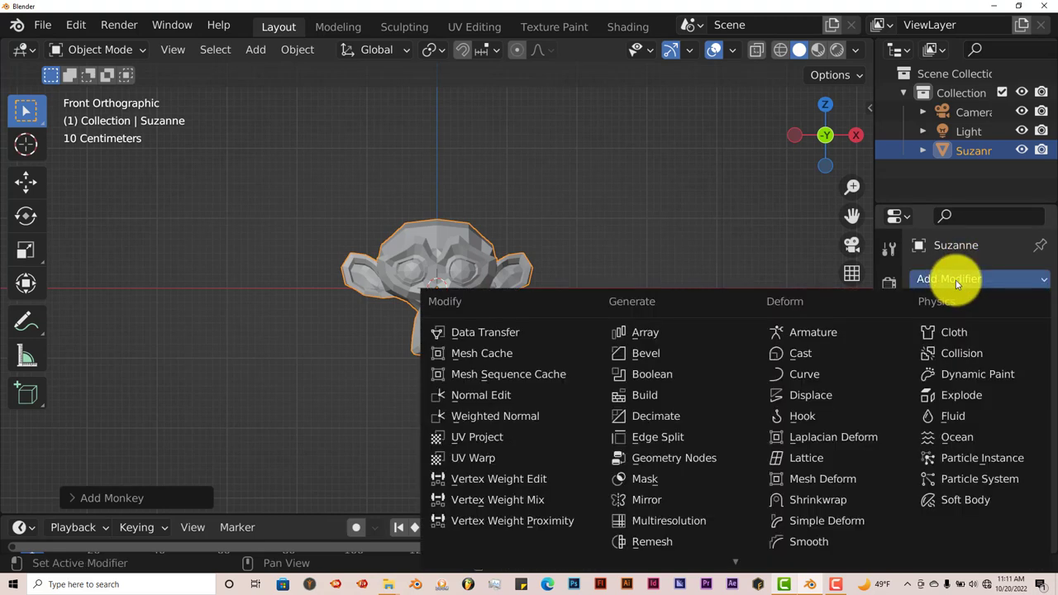
pyautogui.moveTo(736, 561)
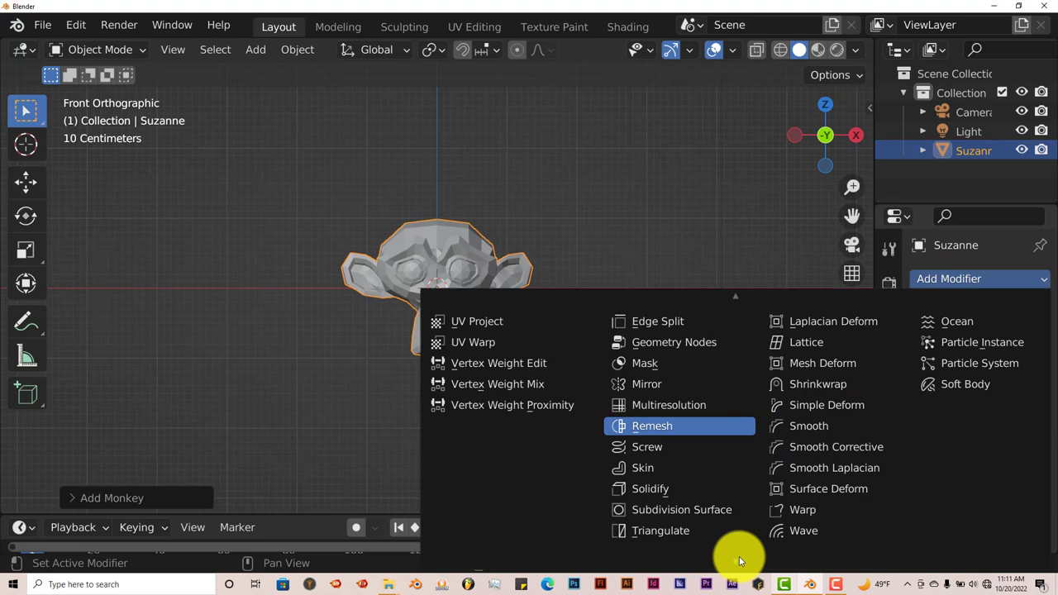
pyautogui.click(708, 491)
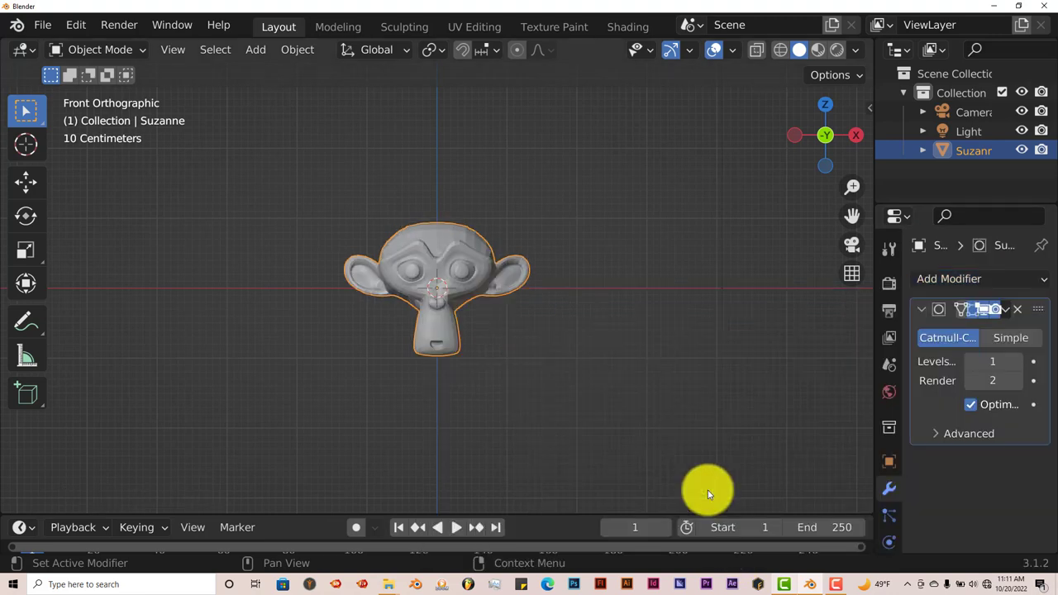
pyautogui.scroll(2, 522, 362)
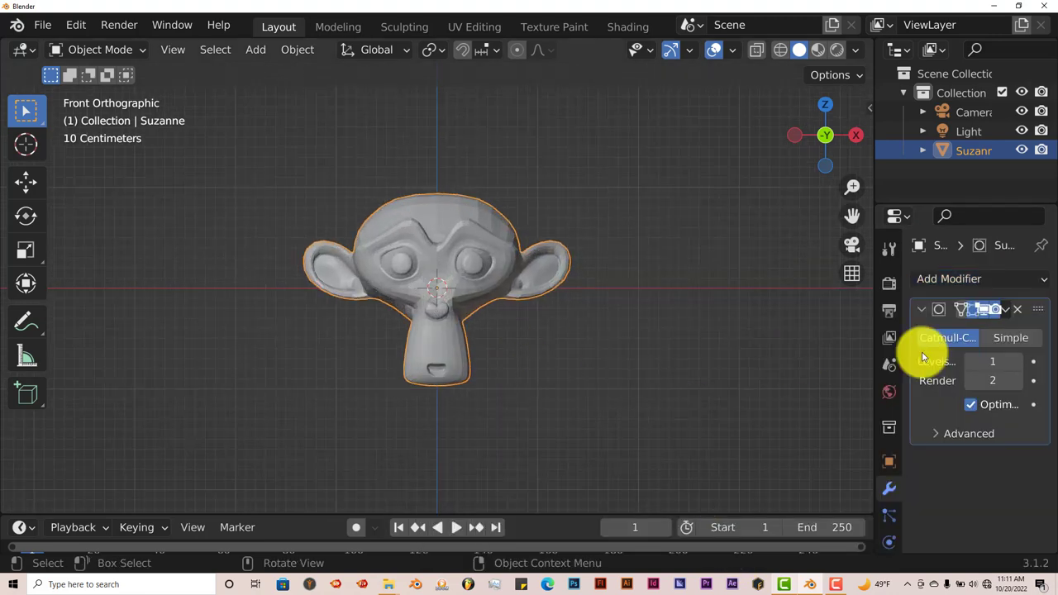
pyautogui.click(1016, 368)
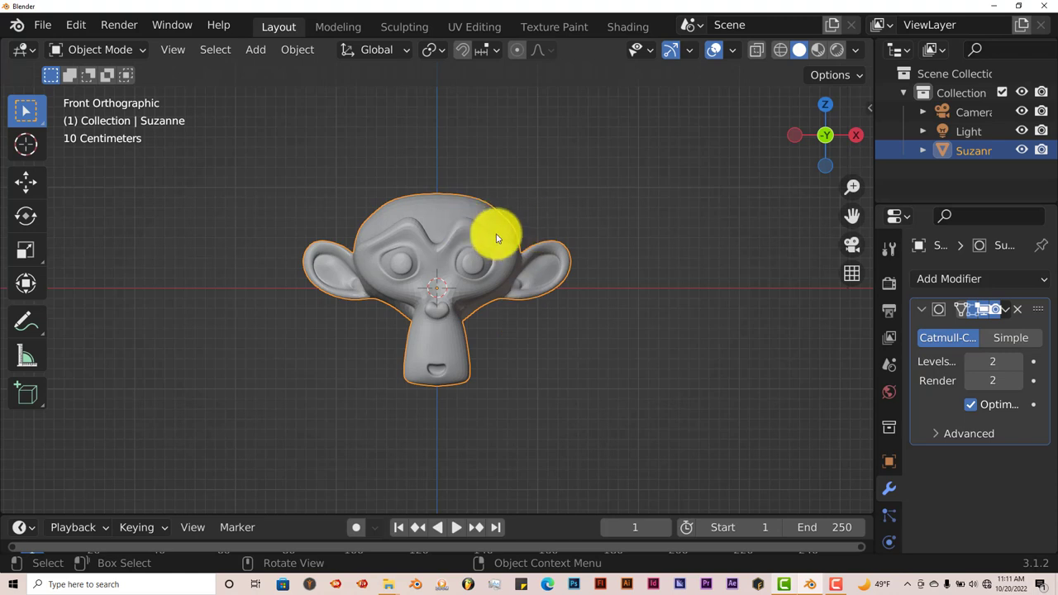
pyautogui.click(1007, 311)
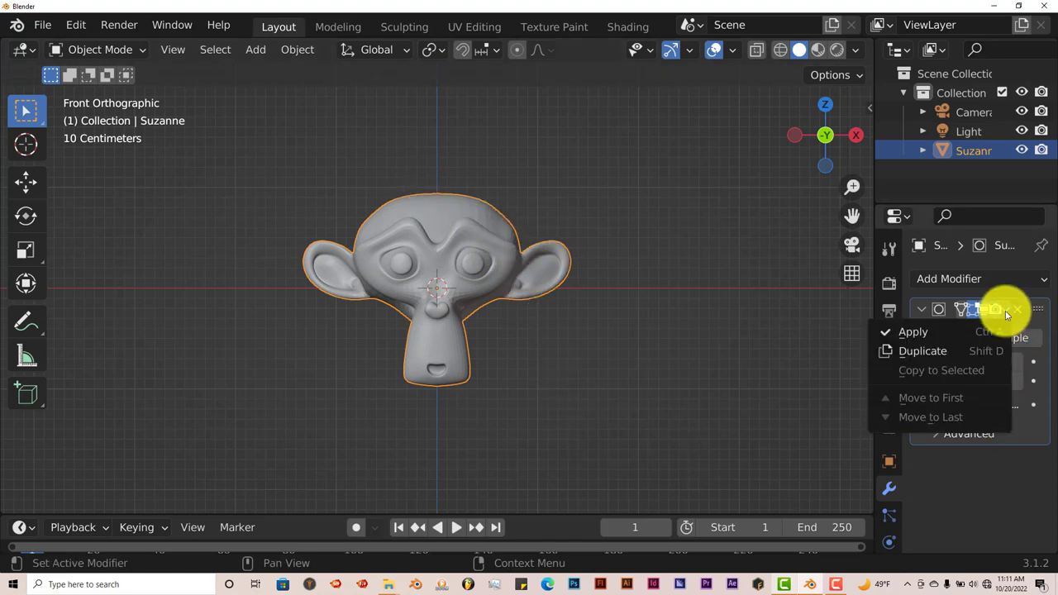
pyautogui.click(965, 329)
pyautogui.scroll(2, 537, 332)
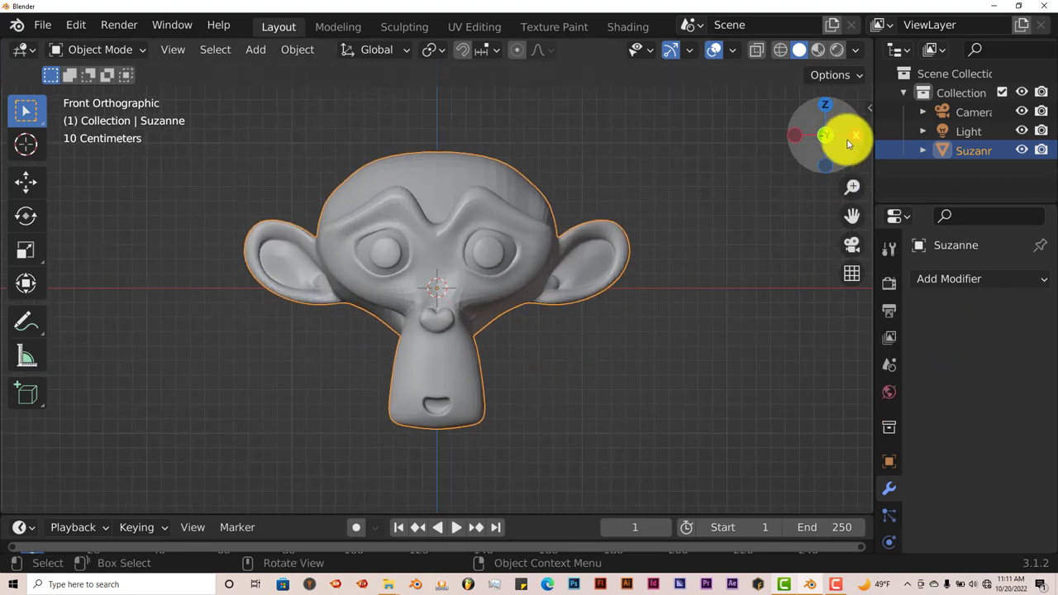
# Open the Kami manga hair panel in the sidebar and use Start Drawing to create a hair curve
pyautogui.click(869, 108)
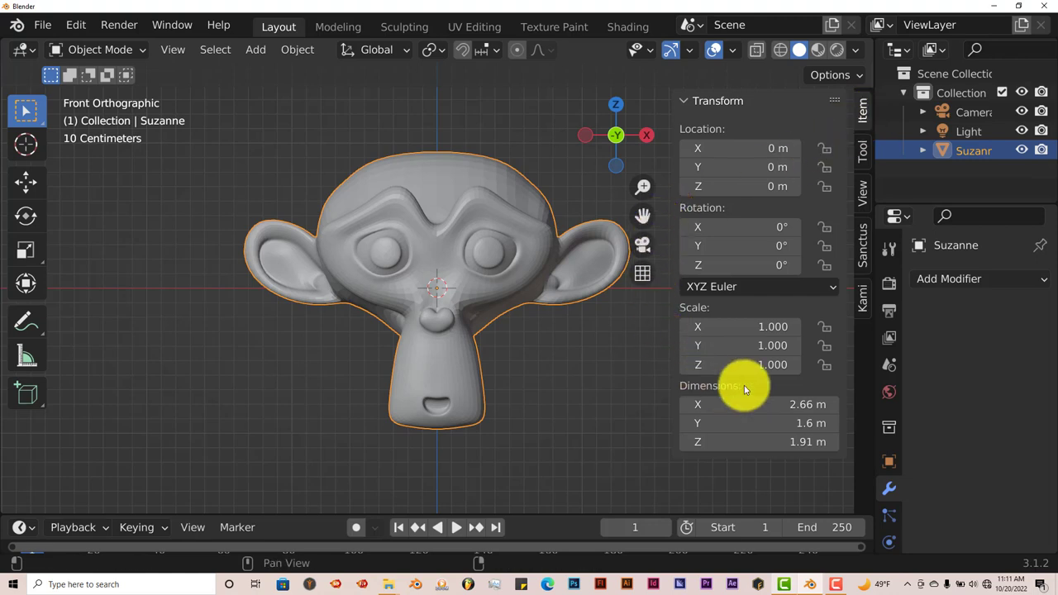
pyautogui.click(863, 296)
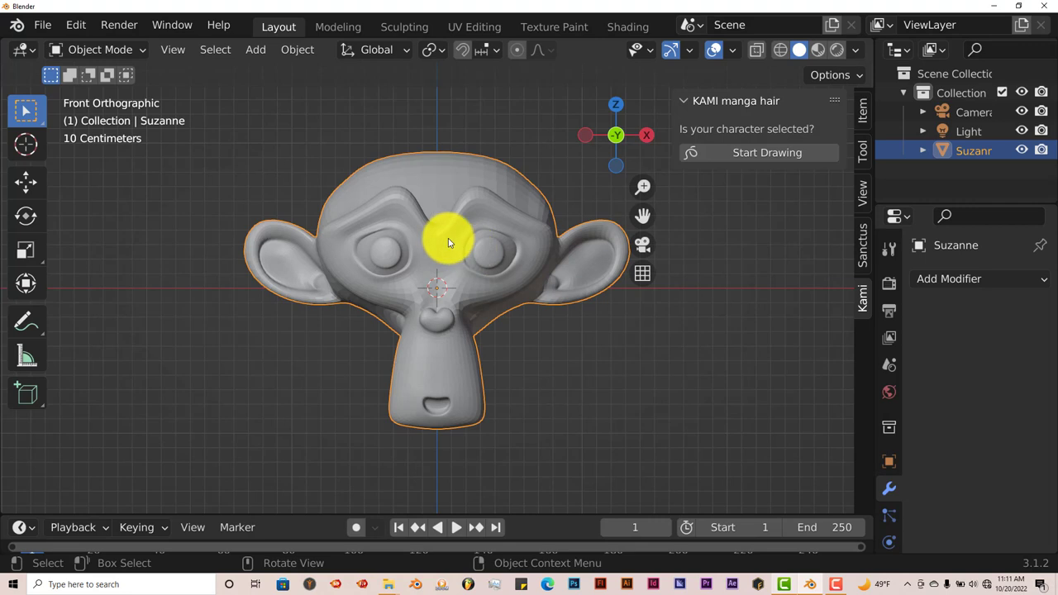
pyautogui.hotkey('ctrl', 'z')
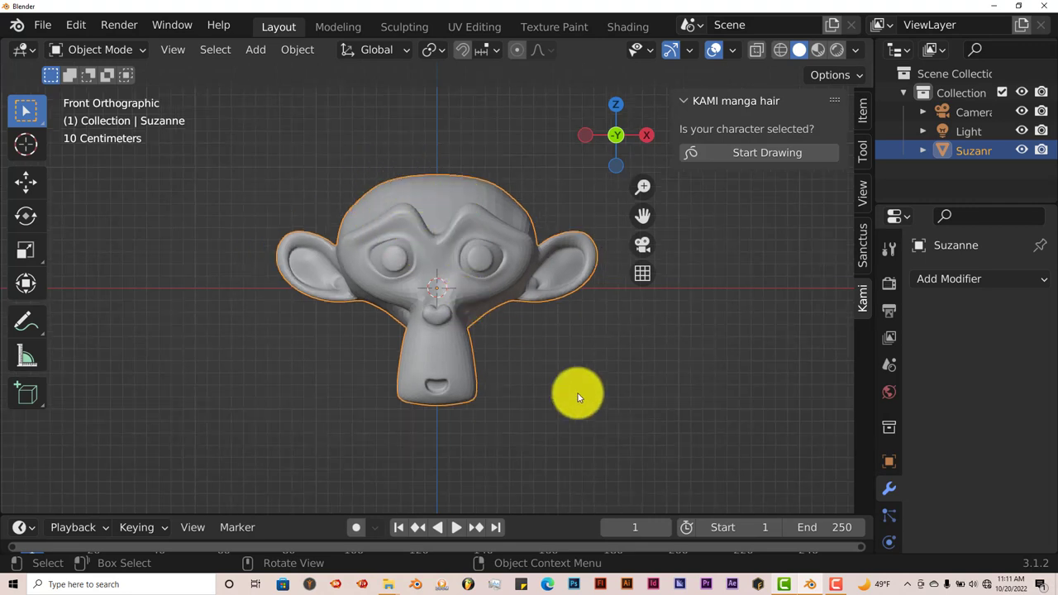
pyautogui.hotkey('ctrl', 'z')
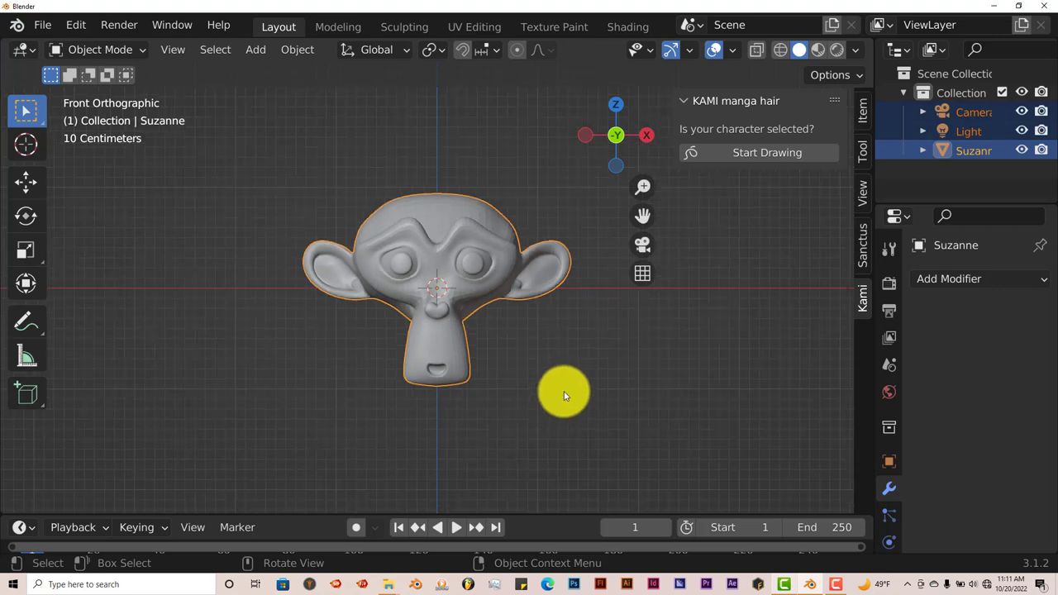
pyautogui.hotkey('ctrl', 'z')
pyautogui.hotkey('ctrl', 'z')
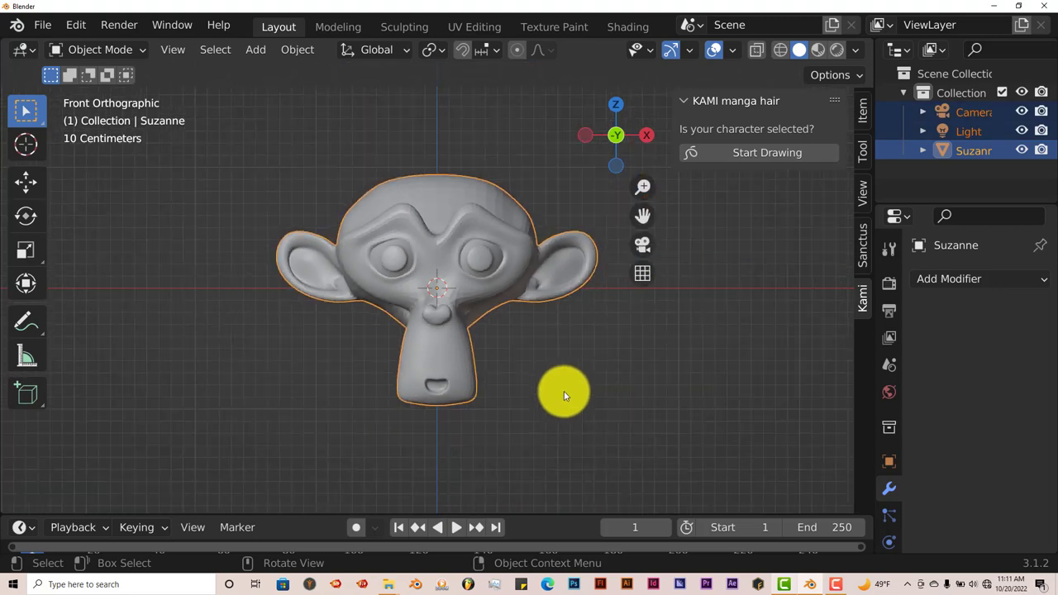
pyautogui.hotkey('ctrl', 'shift', 'z')
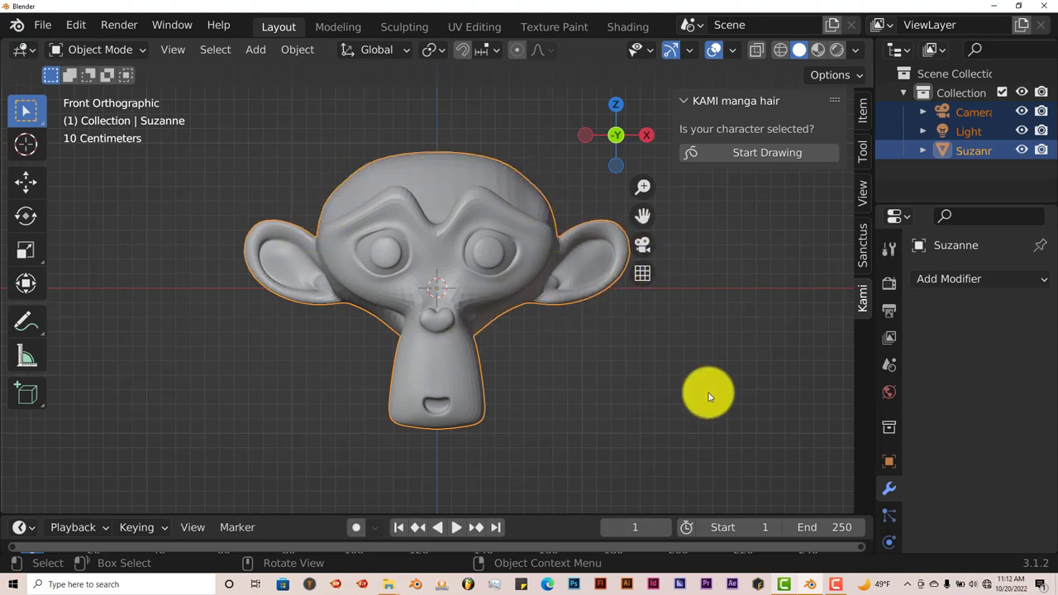
pyautogui.click(720, 157)
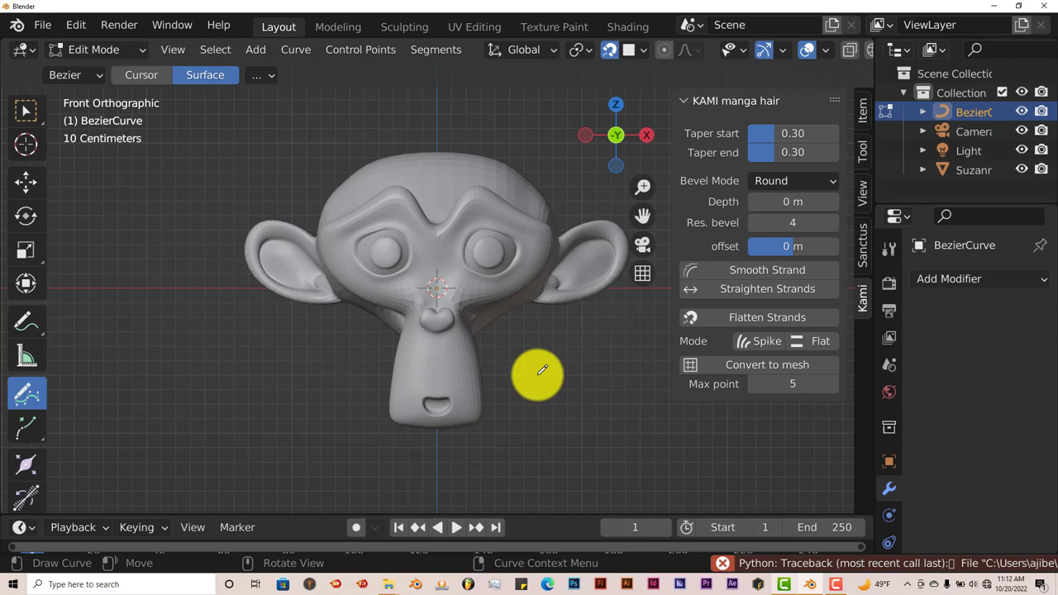
pyautogui.scroll(-1, 543, 369)
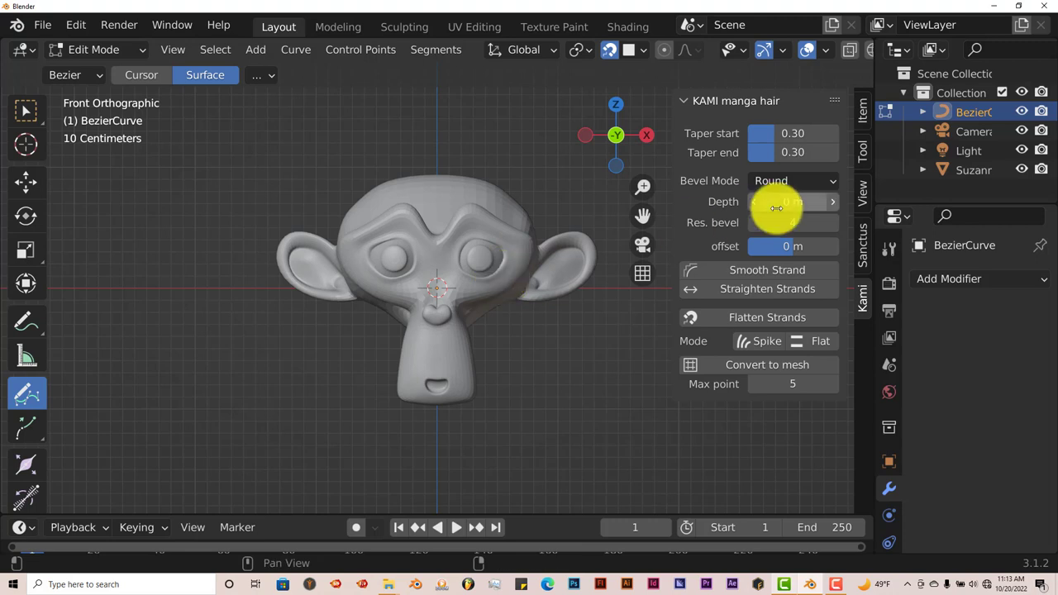
# Orbit to a perspective view and draw a hair strand curve over the top of the head
pyautogui.click(774, 247)
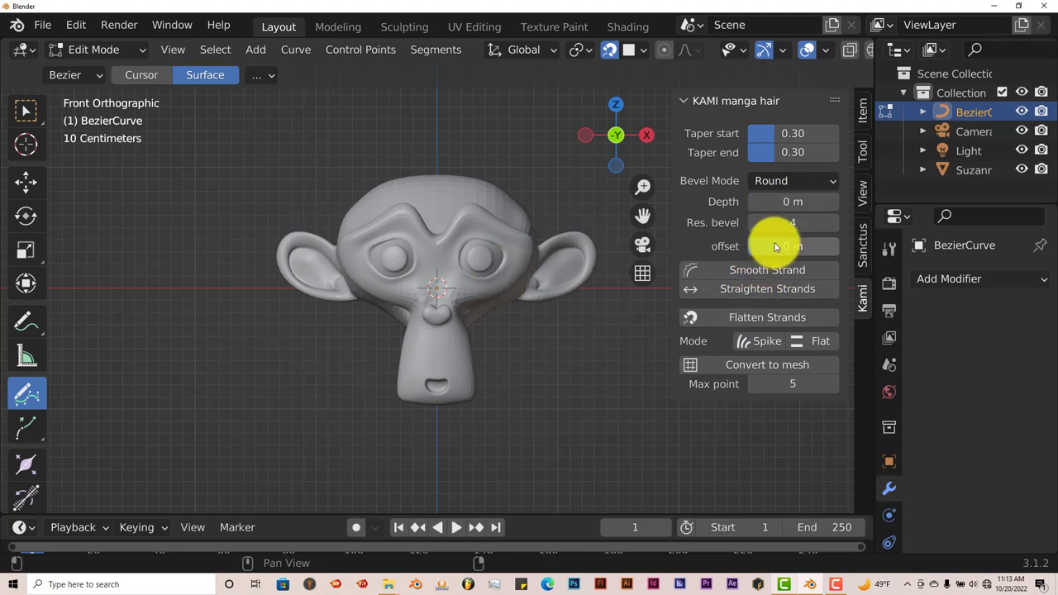
pyautogui.moveTo(507, 279); pyautogui.dragTo(432, 232, button='middle')
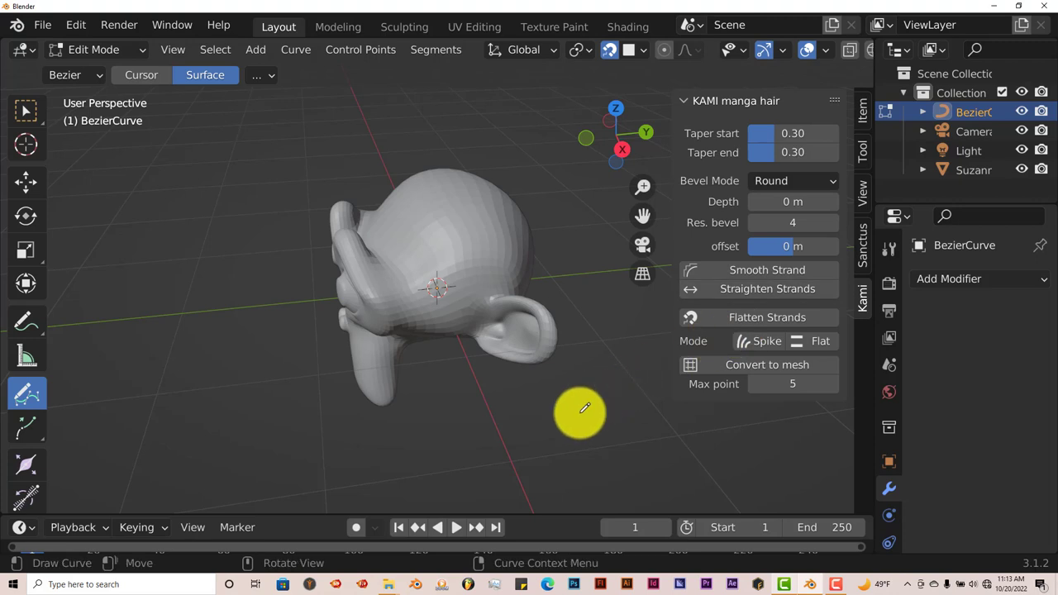
pyautogui.moveTo(577, 394); pyautogui.dragTo(533, 387, button='middle')
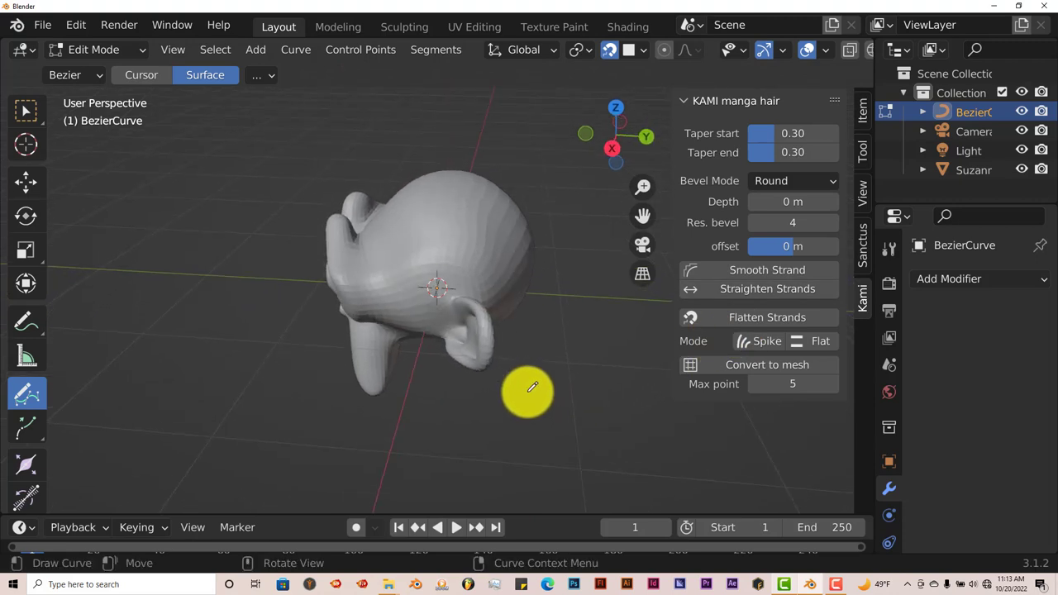
pyautogui.moveTo(489, 276); pyautogui.dragTo(530, 329, button='middle')
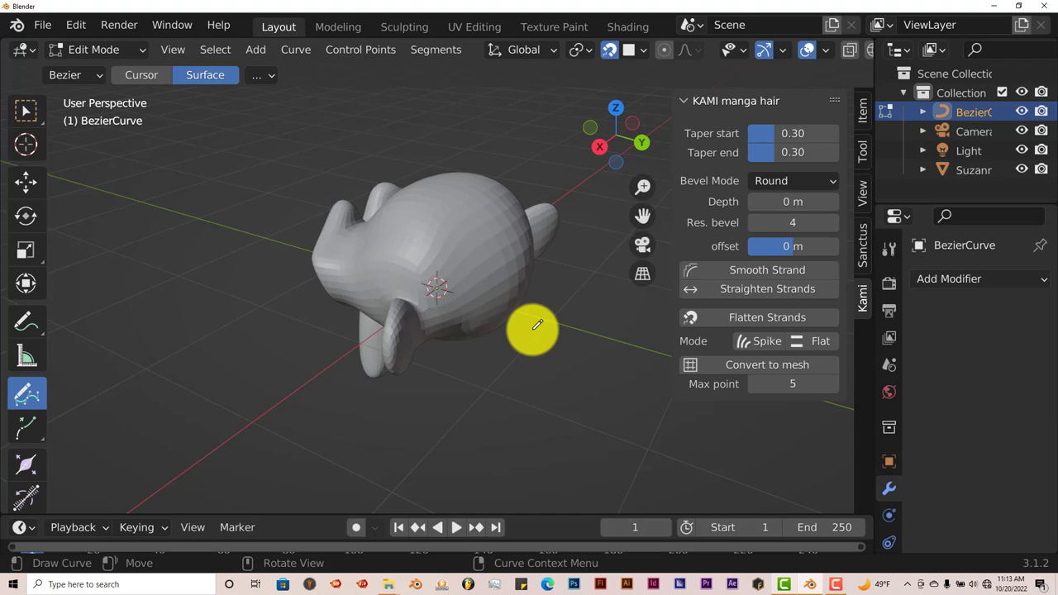
pyautogui.scroll(3, 460, 338)
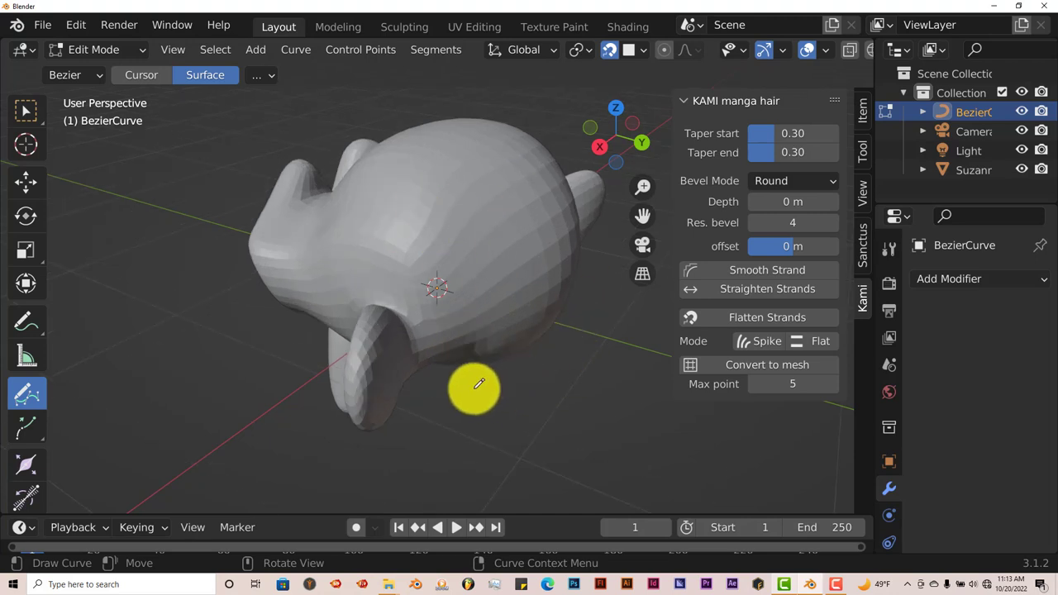
pyautogui.moveTo(475, 386); pyautogui.dragTo(484, 368, button='middle')
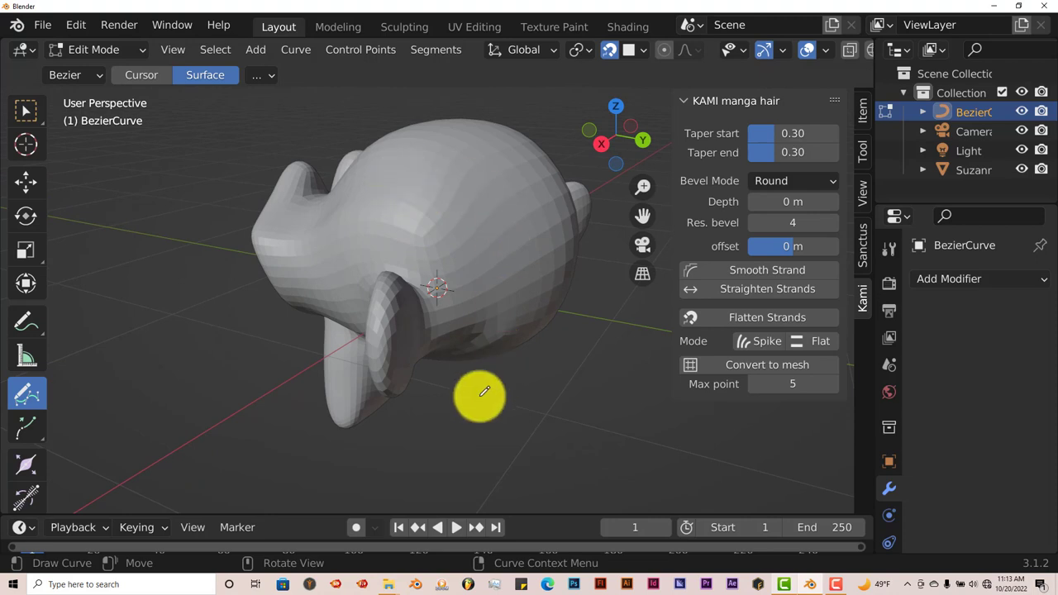
pyautogui.moveTo(473, 405)
pyautogui.mouseDown(button='middle')
pyautogui.moveTo(484, 373)
pyautogui.moveTo(477, 389)
pyautogui.mouseUp(button='middle')
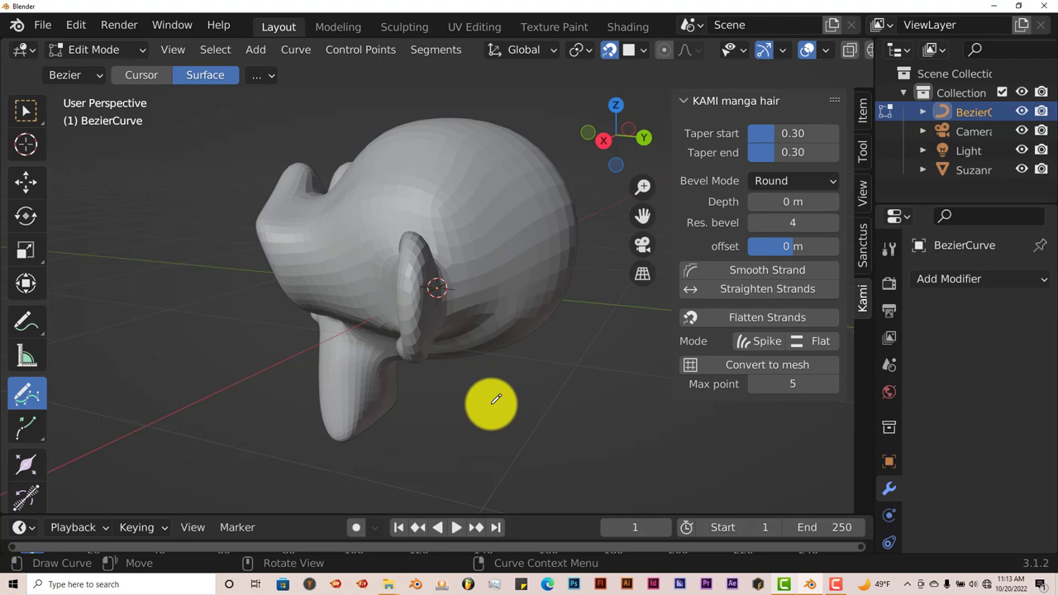
pyautogui.moveTo(496, 399); pyautogui.dragTo(491, 408, button='middle')
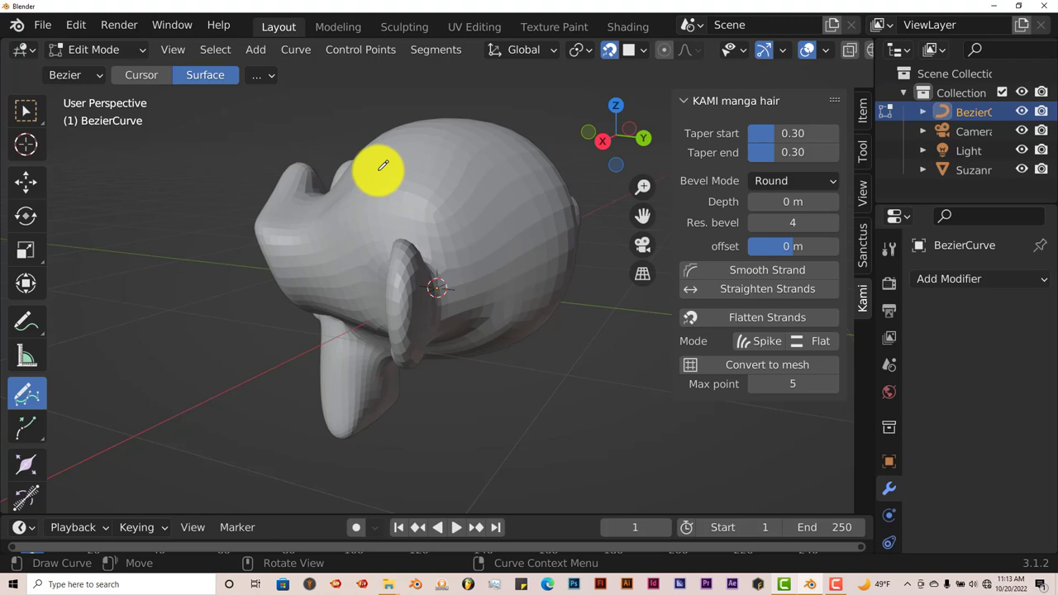
pyautogui.moveTo(379, 163)
pyautogui.mouseDown()
pyautogui.moveTo(405, 173)
pyautogui.moveTo(468, 243)
pyautogui.moveTo(469, 379)
pyautogui.mouseUp()
pyautogui.moveTo(469, 380); pyautogui.dragTo(442, 383, button='middle')
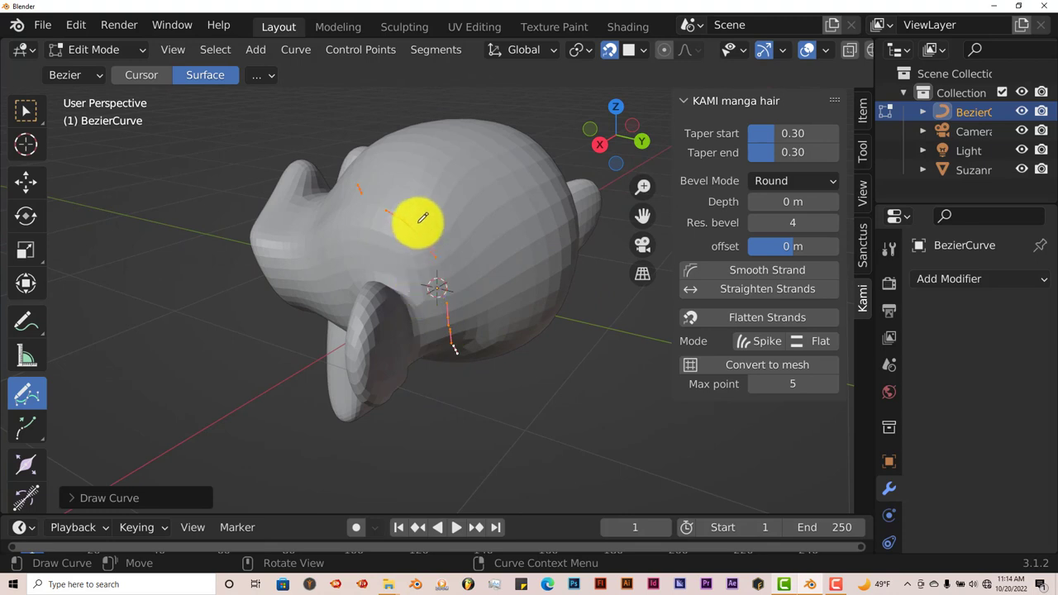
# Set the hair strand's bevel Depth to 0.05 m in the KAMI panel
pyautogui.moveTo(435, 261)
pyautogui.mouseDown(button='middle')
pyautogui.moveTo(449, 243)
pyautogui.moveTo(449, 254)
pyautogui.mouseUp(button='middle')
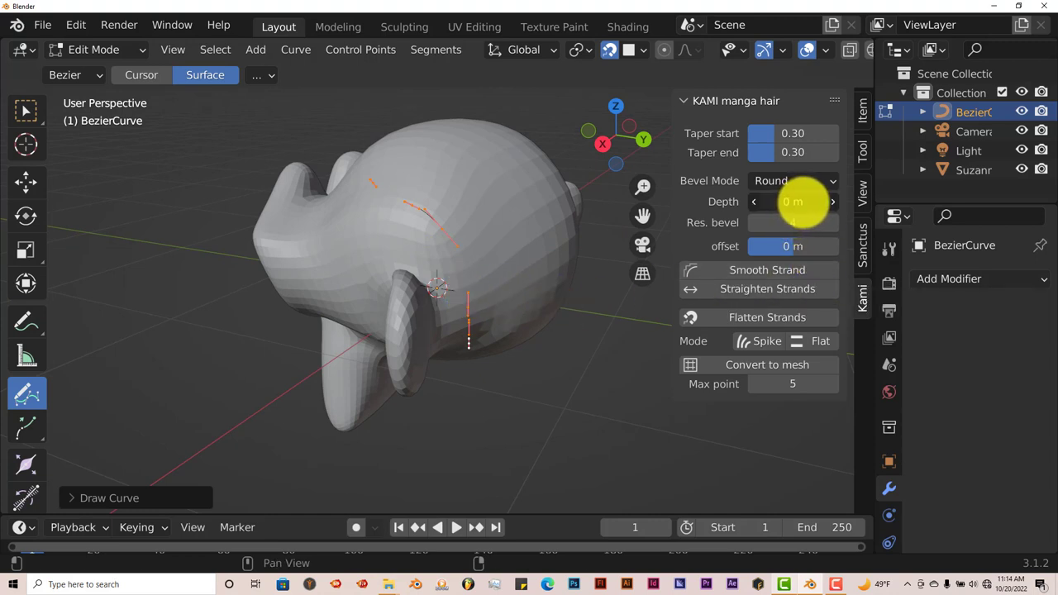
pyautogui.moveTo(802, 203)
pyautogui.mouseDown()
pyautogui.moveTo(812, 205)
pyautogui.moveTo(794, 203)
pyautogui.mouseUp()
pyautogui.moveTo(555, 333); pyautogui.dragTo(557, 315, button='middle')
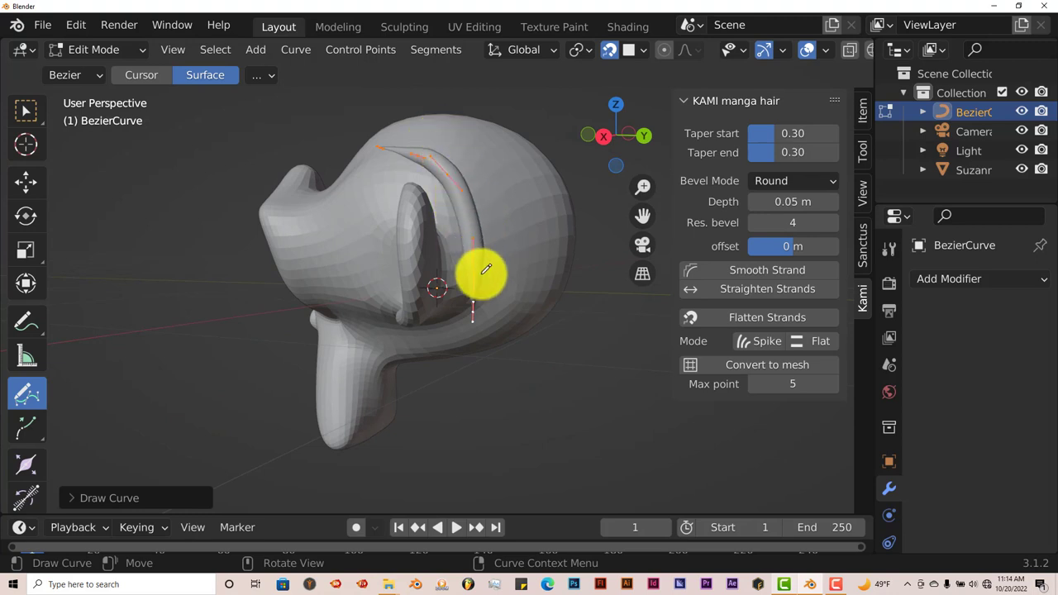
# Smooth the first hair strand and draw a second strand along the head
pyautogui.click(759, 276)
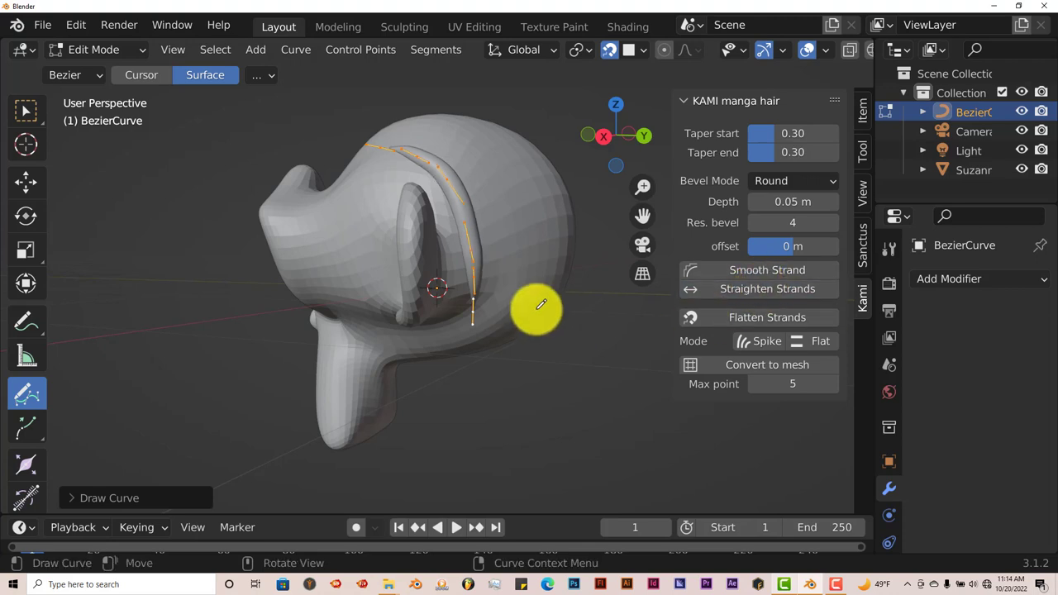
pyautogui.moveTo(539, 311)
pyautogui.mouseDown(button='middle')
pyautogui.moveTo(534, 326)
pyautogui.moveTo(526, 314)
pyautogui.mouseUp(button='middle')
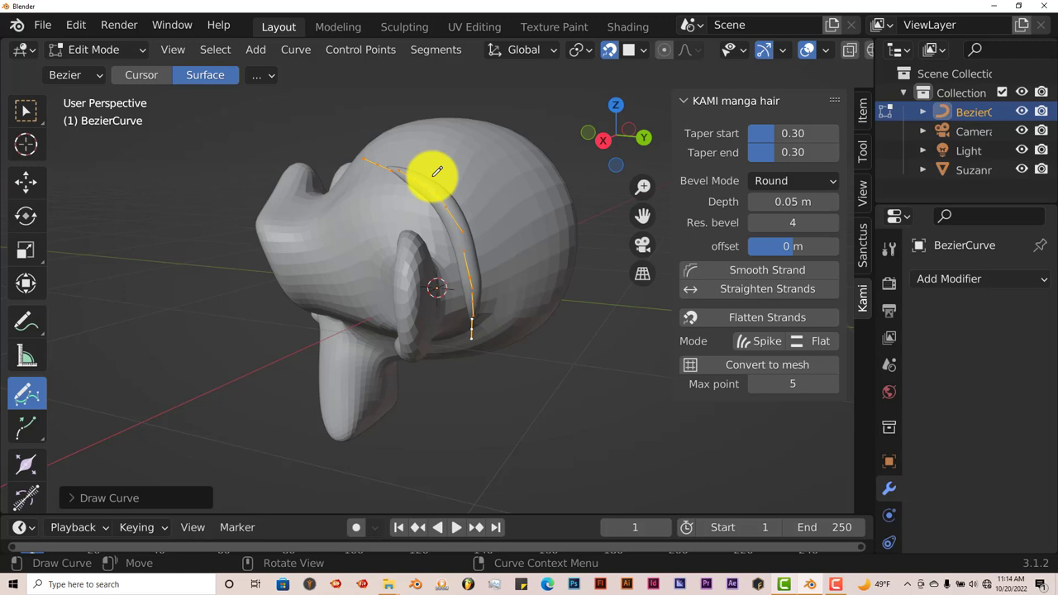
pyautogui.moveTo(438, 171); pyautogui.dragTo(460, 276)
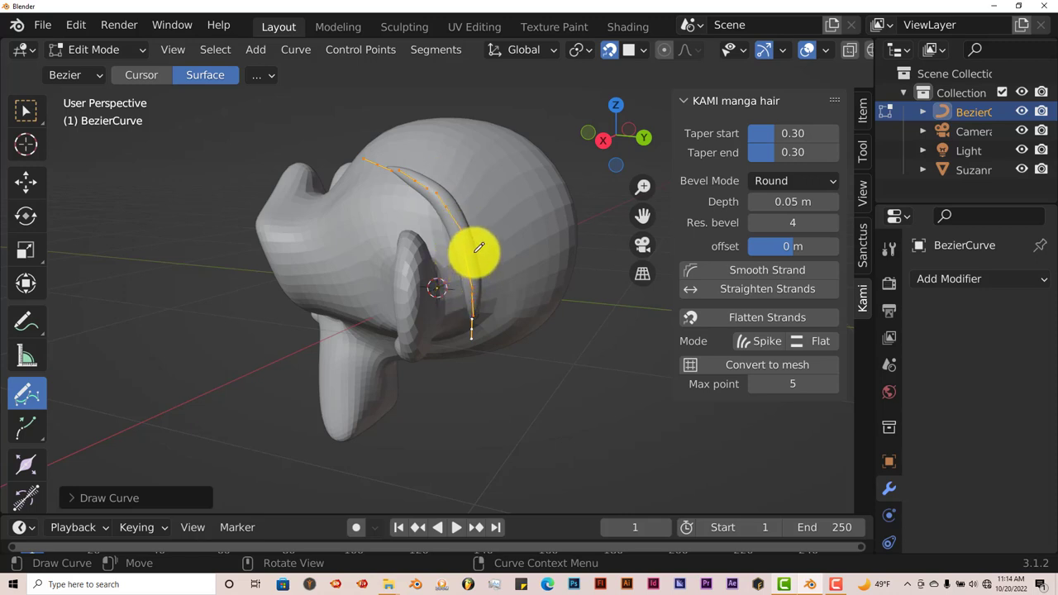
# Raise Max point to 7, draw another strand down the head, then smooth and straighten it
pyautogui.click(831, 390)
pyautogui.moveTo(524, 325); pyautogui.dragTo(496, 321, button='middle')
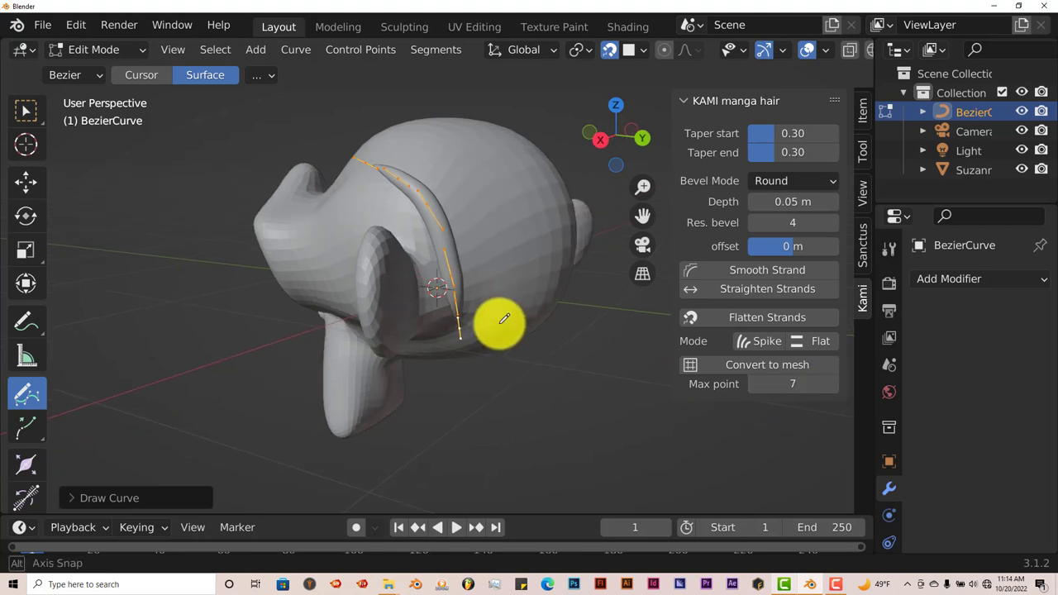
pyautogui.moveTo(411, 135)
pyautogui.mouseDown()
pyautogui.moveTo(482, 218)
pyautogui.moveTo(488, 307)
pyautogui.mouseUp()
pyautogui.moveTo(507, 333); pyautogui.dragTo(484, 350, button='middle')
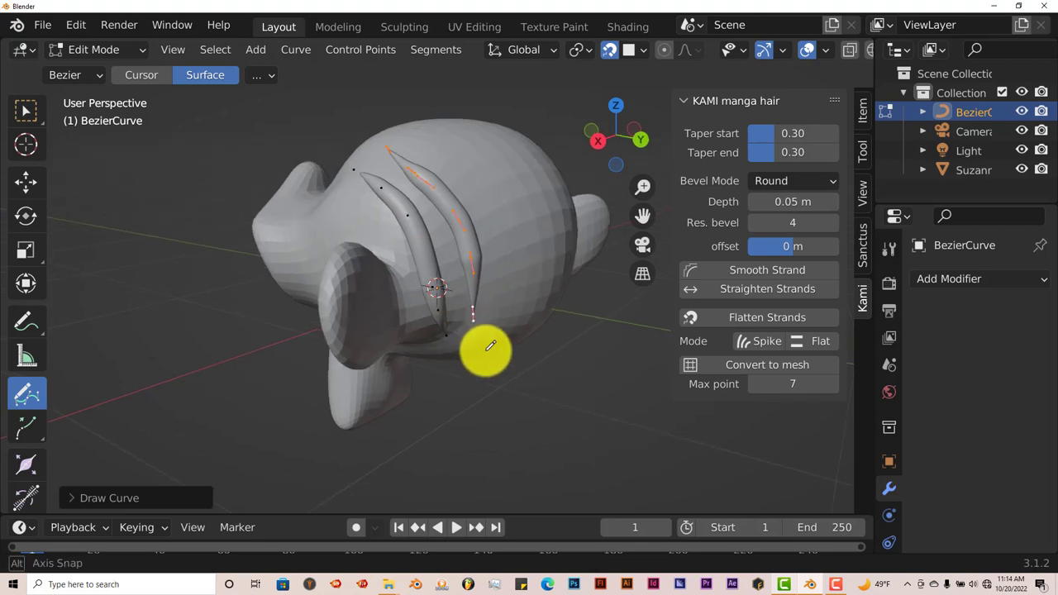
pyautogui.click(773, 275)
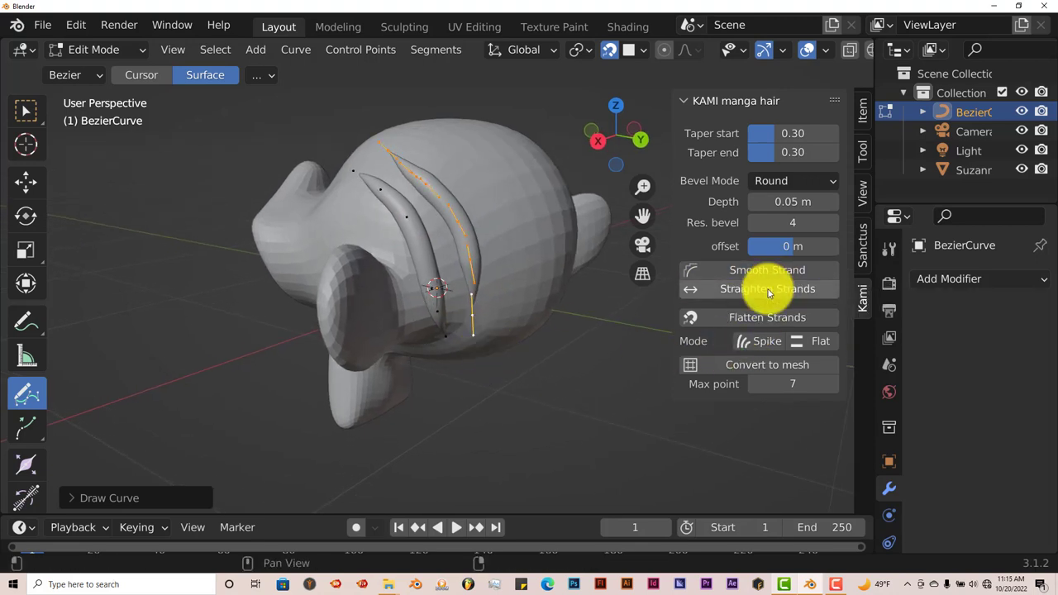
pyautogui.click(769, 293)
pyautogui.moveTo(499, 338); pyautogui.dragTo(472, 347, button='middle')
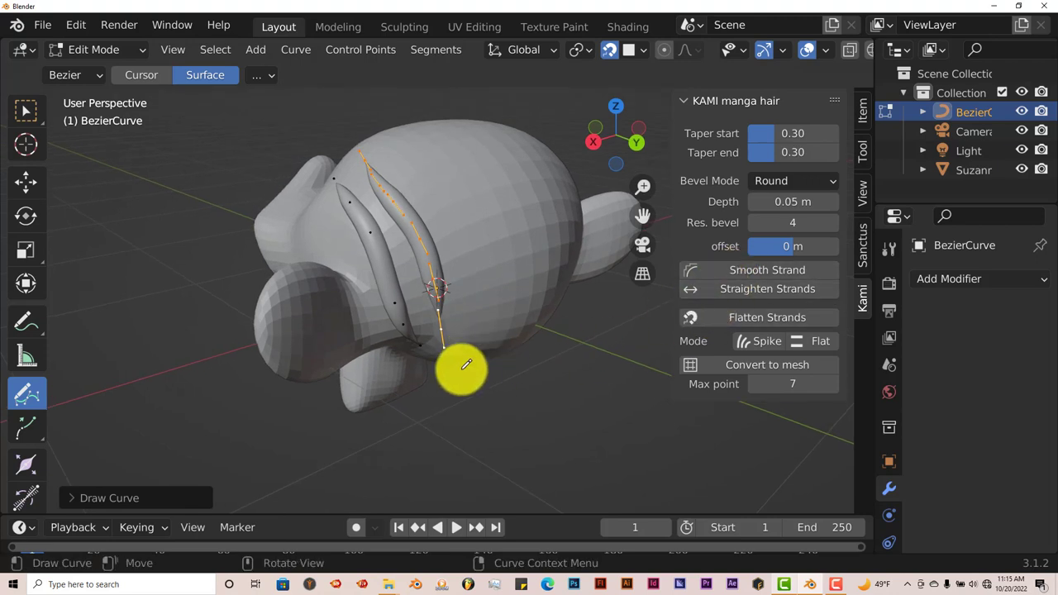
pyautogui.moveTo(457, 297)
pyautogui.mouseDown(button='middle')
pyautogui.moveTo(474, 305)
pyautogui.moveTo(468, 299)
pyautogui.moveTo(484, 281)
pyautogui.mouseUp(button='middle')
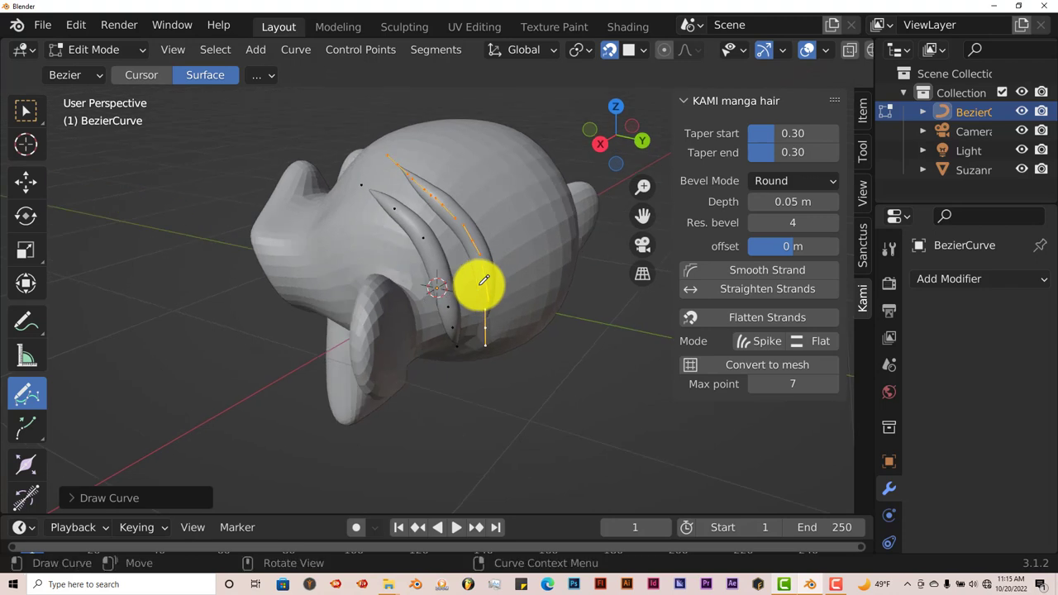
pyautogui.scroll(2, 475, 294)
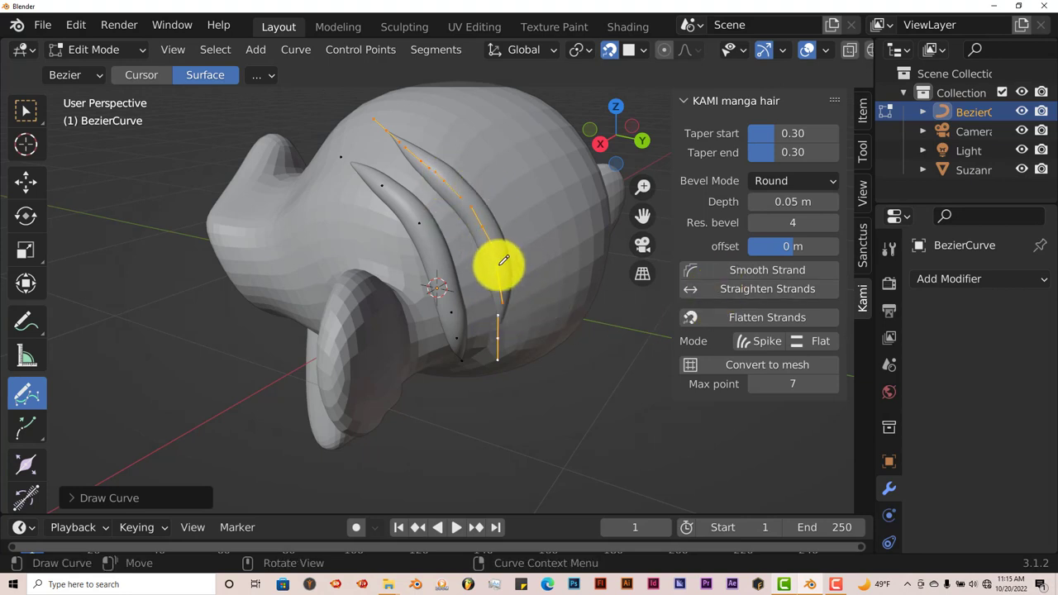
pyautogui.moveTo(504, 261); pyautogui.dragTo(482, 265, button='middle')
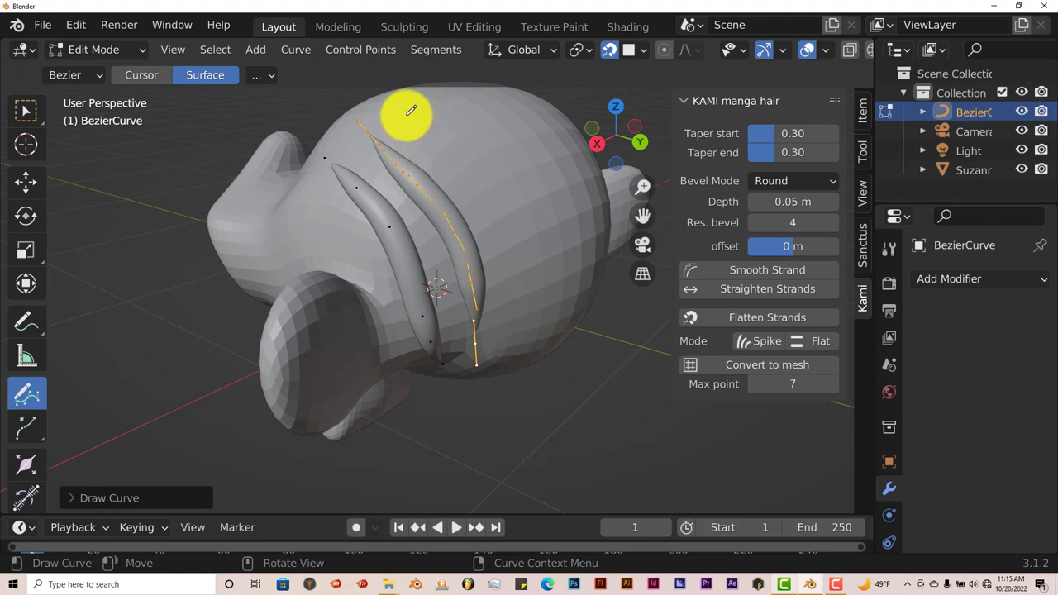
# Draw a long strand from the crown to below the chin and apply Straighten Strands to it
pyautogui.moveTo(411, 110)
pyautogui.mouseDown(button='middle')
pyautogui.moveTo(406, 130)
pyautogui.moveTo(427, 104)
pyautogui.mouseUp(button='middle')
pyautogui.moveTo(420, 98)
pyautogui.mouseDown()
pyautogui.moveTo(480, 196)
pyautogui.moveTo(514, 280)
pyautogui.moveTo(528, 367)
pyautogui.moveTo(523, 439)
pyautogui.mouseUp()
pyautogui.moveTo(526, 429); pyautogui.dragTo(599, 237, button='middle')
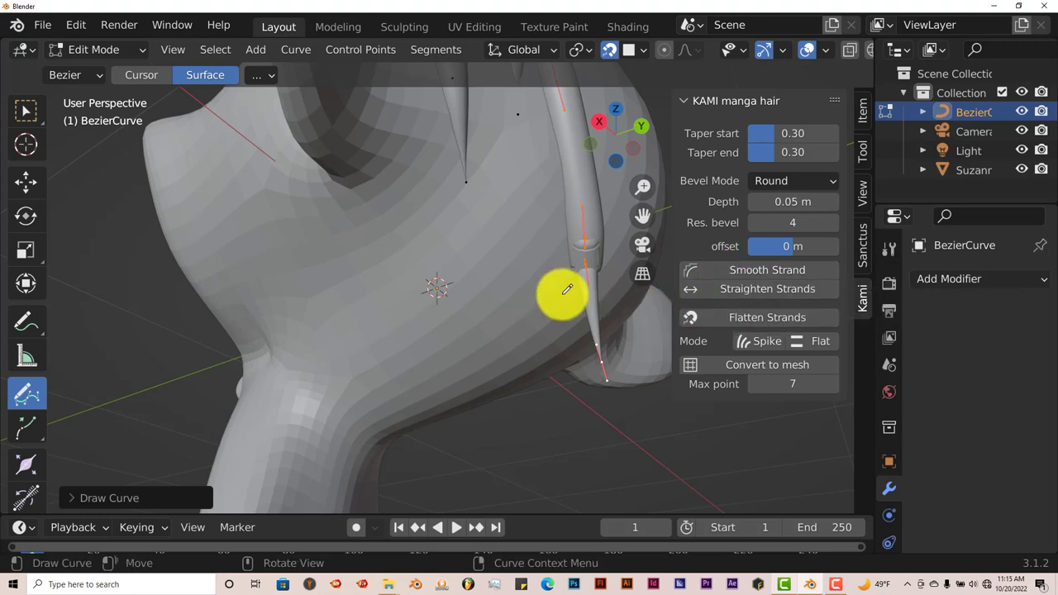
pyautogui.moveTo(560, 290); pyautogui.dragTo(556, 301, button='middle')
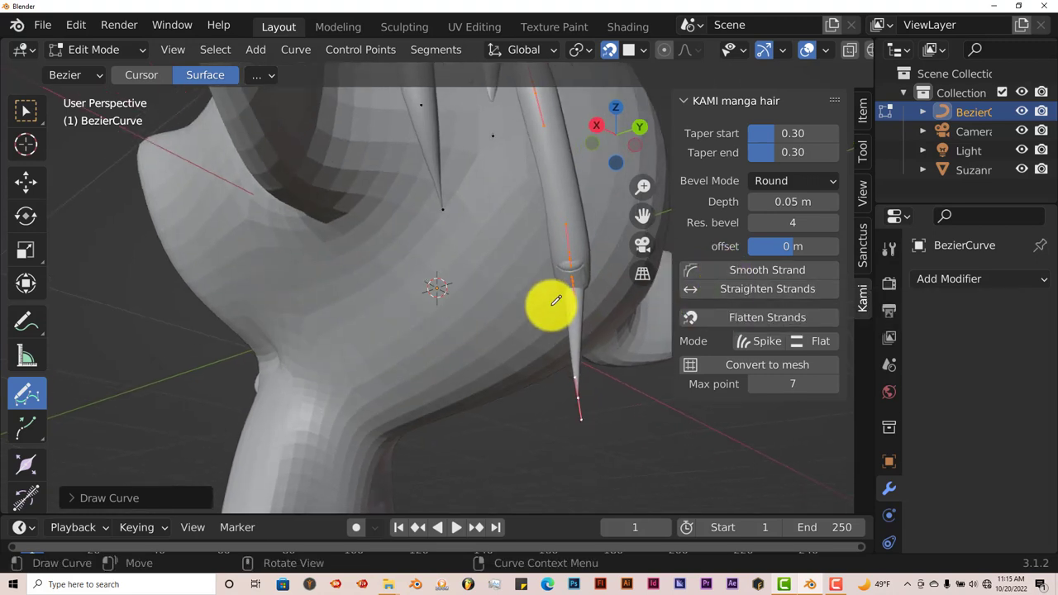
pyautogui.click(721, 289)
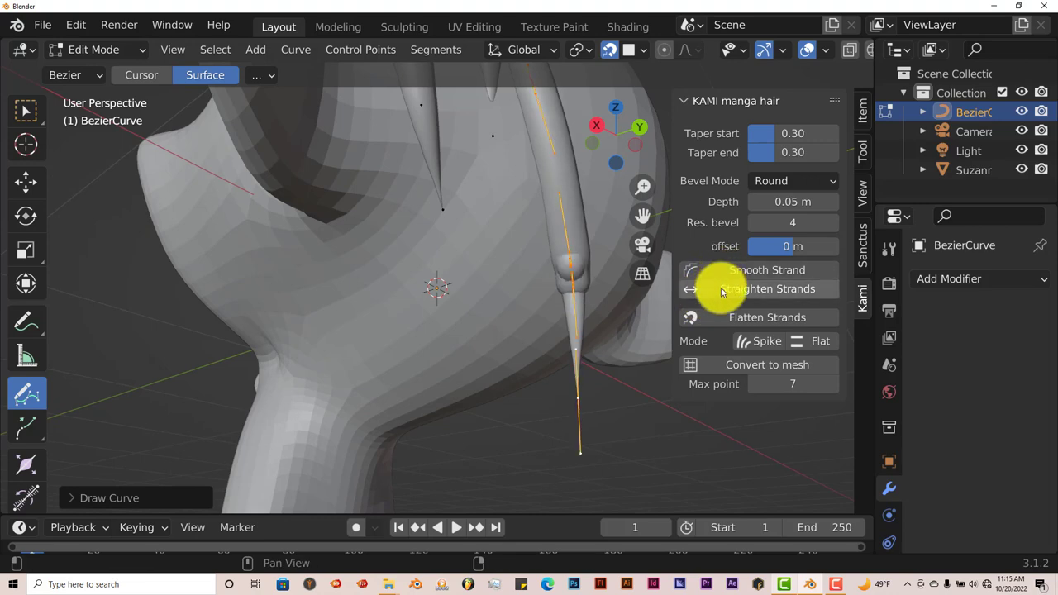
pyautogui.moveTo(551, 314)
pyautogui.mouseDown(button='middle')
pyautogui.moveTo(498, 343)
pyautogui.moveTo(463, 323)
pyautogui.moveTo(433, 338)
pyautogui.moveTo(433, 355)
pyautogui.moveTo(427, 345)
pyautogui.moveTo(444, 338)
pyautogui.moveTo(449, 378)
pyautogui.moveTo(442, 325)
pyautogui.mouseUp(button='middle')
pyautogui.scroll(-5, 463, 358)
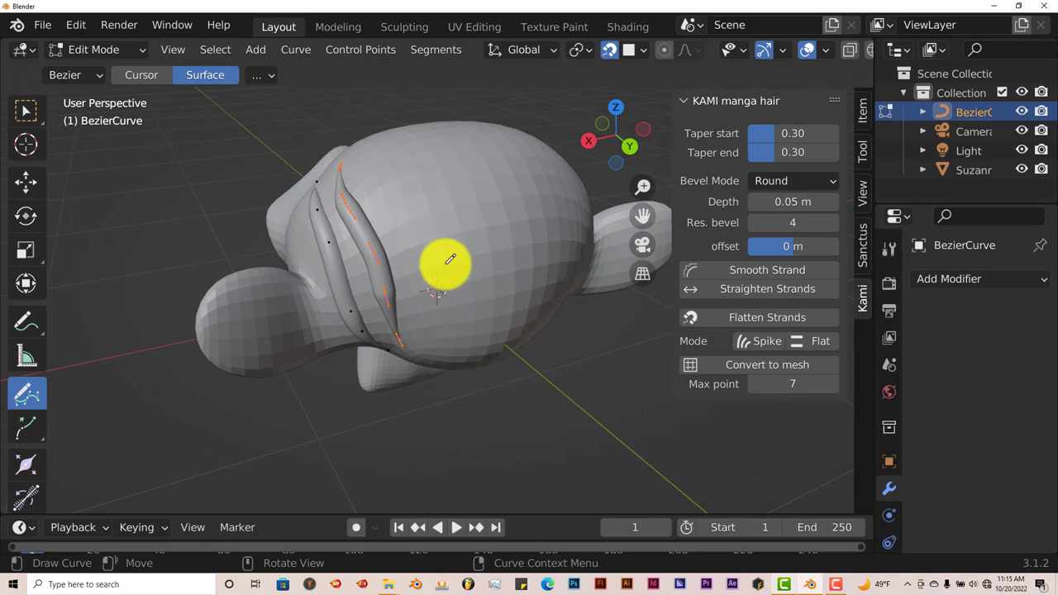
# Draw another hair strand on the head and straighten it
pyautogui.moveTo(451, 259)
pyautogui.mouseDown(button='middle')
pyautogui.moveTo(425, 239)
pyautogui.moveTo(430, 225)
pyautogui.moveTo(463, 227)
pyautogui.moveTo(466, 216)
pyautogui.mouseUp(button='middle')
pyautogui.moveTo(418, 136)
pyautogui.mouseDown()
pyautogui.moveTo(456, 208)
pyautogui.moveTo(472, 308)
pyautogui.mouseUp()
pyautogui.moveTo(471, 309)
pyautogui.mouseDown(button='middle')
pyautogui.moveTo(477, 286)
pyautogui.moveTo(533, 231)
pyautogui.moveTo(366, 250)
pyautogui.mouseUp(button='middle')
pyautogui.scroll(4, 477, 286)
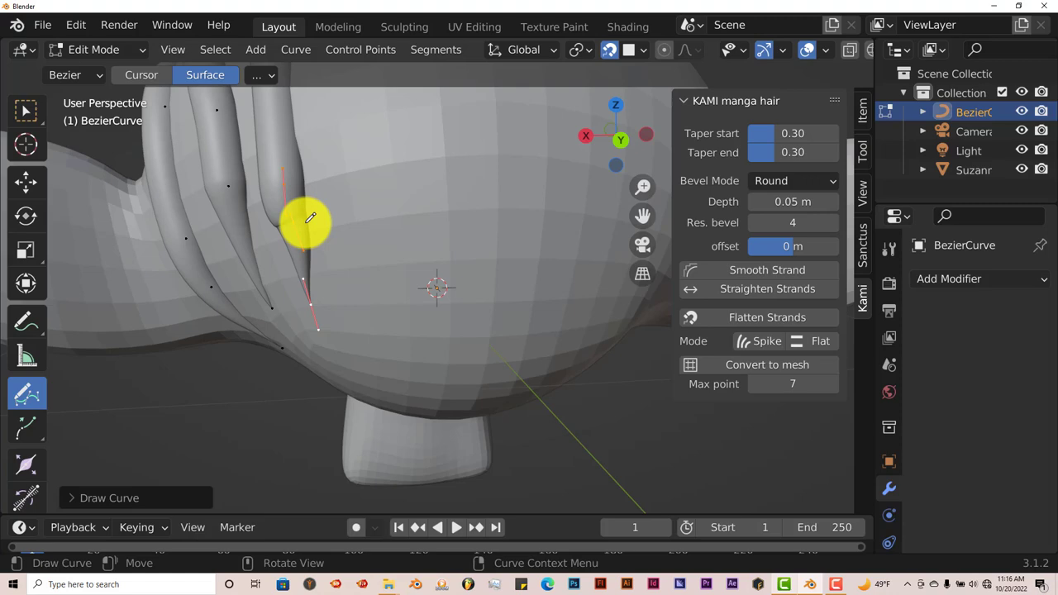
pyautogui.click(814, 277)
# Draw a new long strand from the crown down the side of the head
pyautogui.moveTo(546, 306); pyautogui.dragTo(499, 290, button='middle')
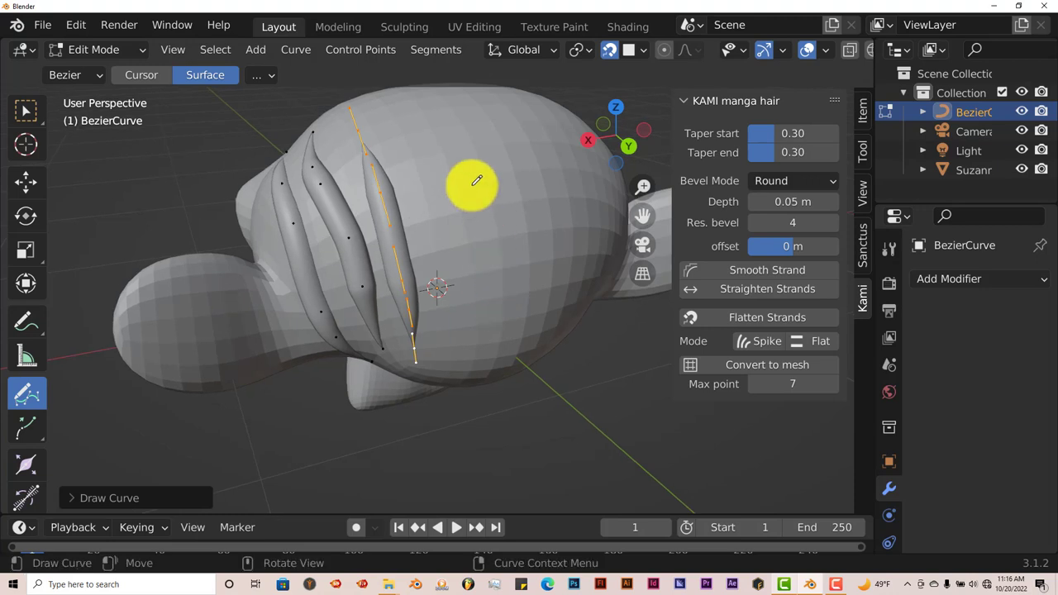
pyautogui.moveTo(408, 98); pyautogui.dragTo(452, 347)
pyautogui.moveTo(477, 301); pyautogui.dragTo(533, 289, button='middle')
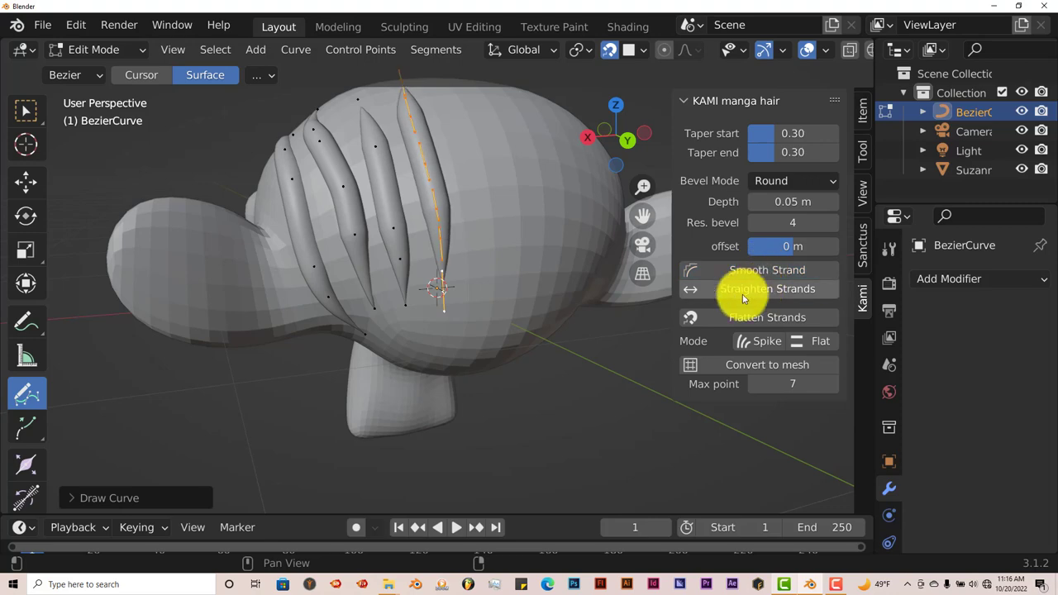
pyautogui.moveTo(555, 347); pyautogui.dragTo(498, 372, button='middle')
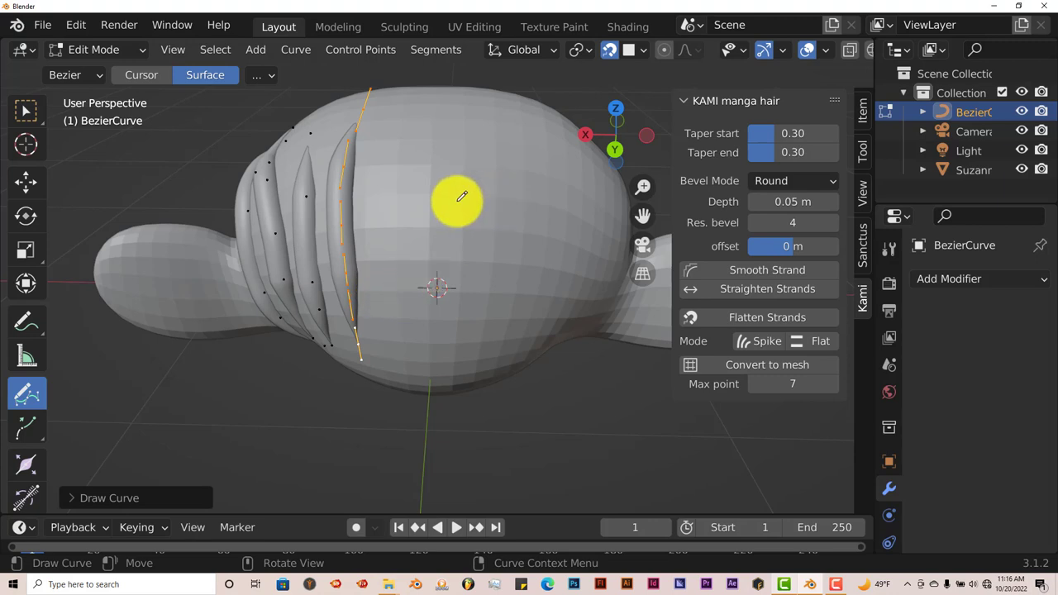
# Draw a spiral curl strand on the side of the head, then smooth and straighten it
pyautogui.moveTo(469, 202)
pyautogui.mouseDown()
pyautogui.moveTo(478, 179)
pyautogui.moveTo(438, 164)
pyautogui.moveTo(423, 194)
pyautogui.moveTo(468, 246)
pyautogui.moveTo(528, 236)
pyautogui.moveTo(517, 163)
pyautogui.moveTo(463, 134)
pyautogui.moveTo(414, 156)
pyautogui.moveTo(408, 219)
pyautogui.moveTo(469, 298)
pyautogui.moveTo(571, 293)
pyautogui.moveTo(579, 244)
pyautogui.mouseUp()
pyautogui.moveTo(567, 290); pyautogui.dragTo(524, 250, button='middle')
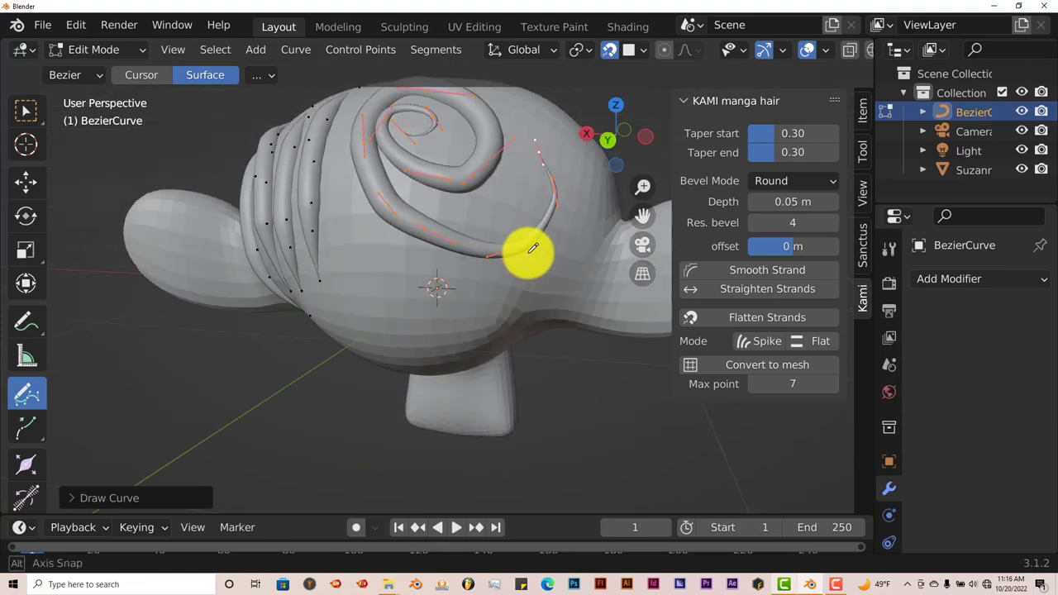
pyautogui.click(748, 277)
pyautogui.click(744, 289)
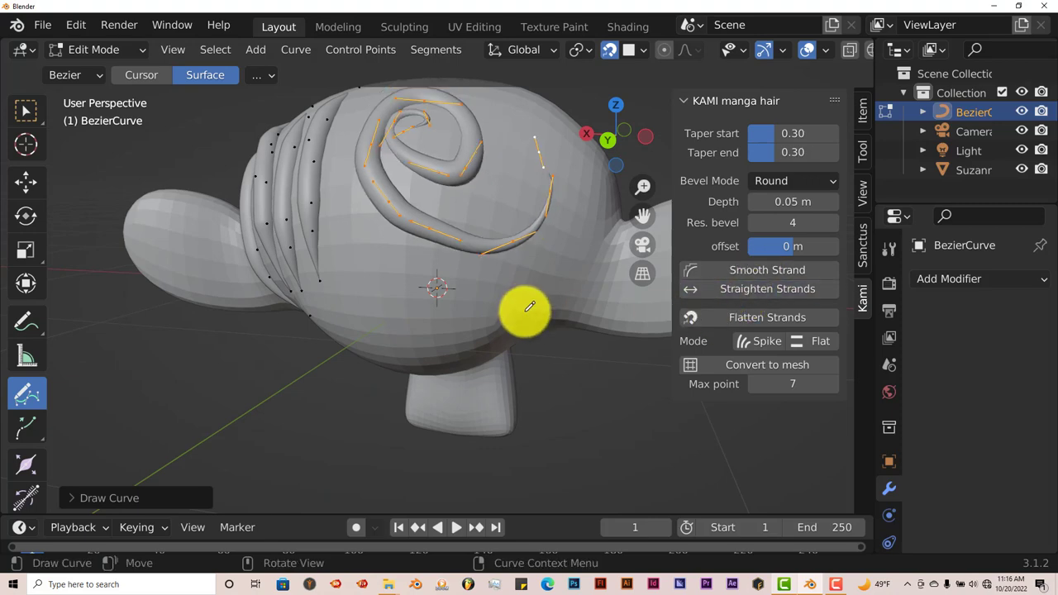
pyautogui.moveTo(524, 307); pyautogui.dragTo(486, 257, button='middle')
pyautogui.moveTo(558, 255); pyautogui.dragTo(526, 194, button='middle')
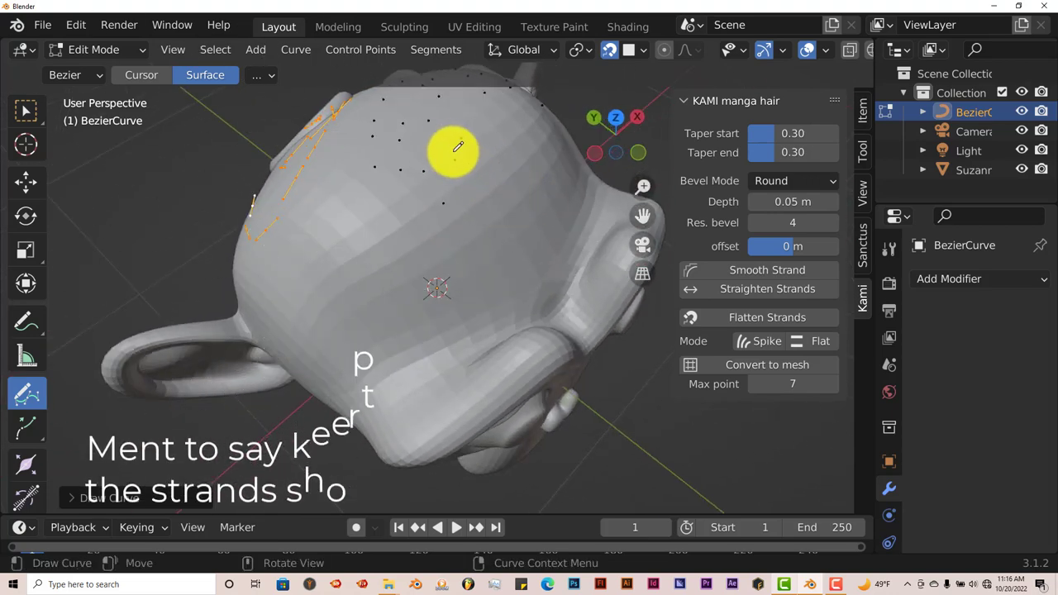
# Draw three short strands side by side on the back of the head, smoothing and straightening them
pyautogui.moveTo(447, 147)
pyautogui.mouseDown()
pyautogui.moveTo(486, 188)
pyautogui.moveTo(501, 260)
pyautogui.mouseUp()
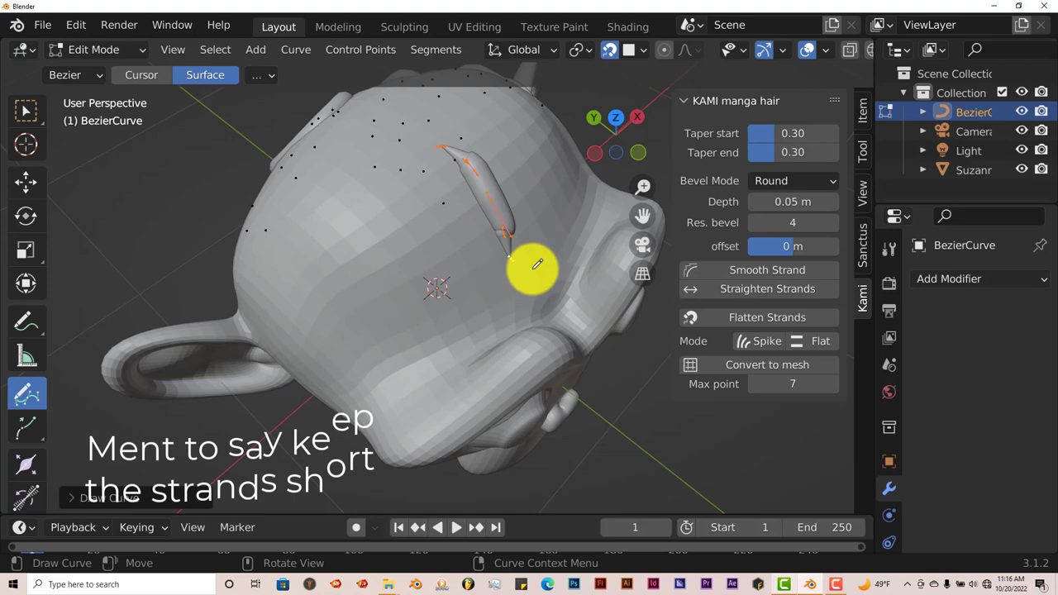
pyautogui.scroll(2, 533, 264)
pyautogui.click(720, 267)
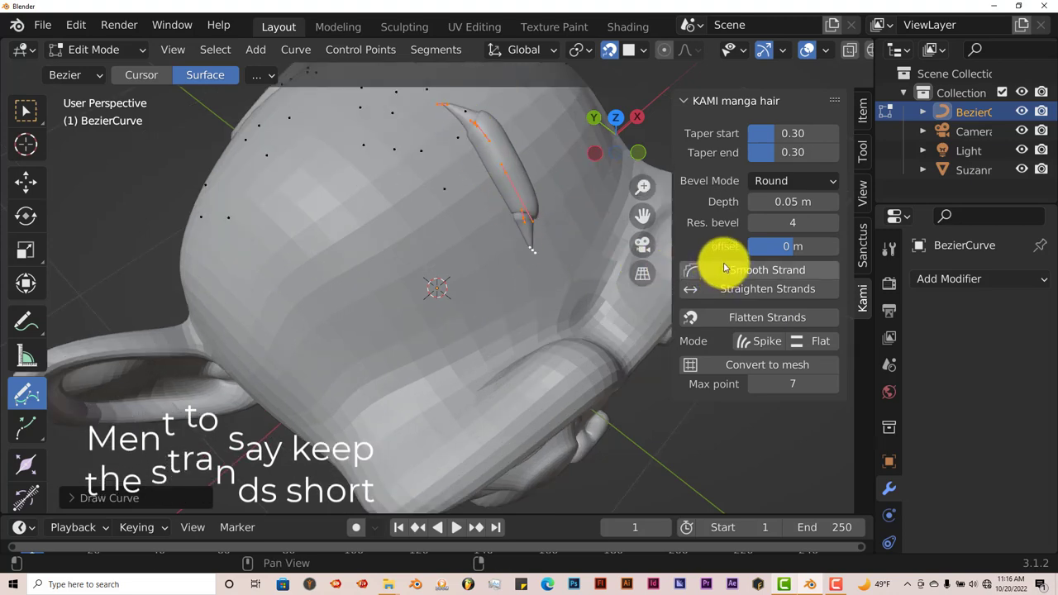
pyautogui.click(720, 287)
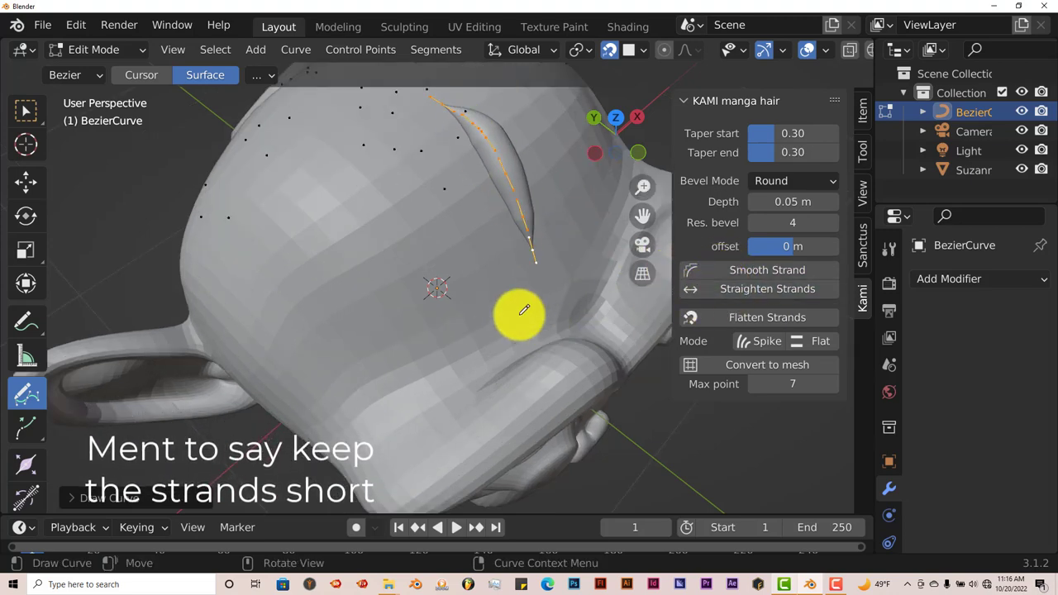
pyautogui.scroll(-4, 454, 330)
pyautogui.moveTo(480, 319)
pyautogui.mouseDown(button='middle')
pyautogui.moveTo(442, 314)
pyautogui.moveTo(415, 288)
pyautogui.moveTo(493, 325)
pyautogui.moveTo(503, 245)
pyautogui.mouseUp(button='middle')
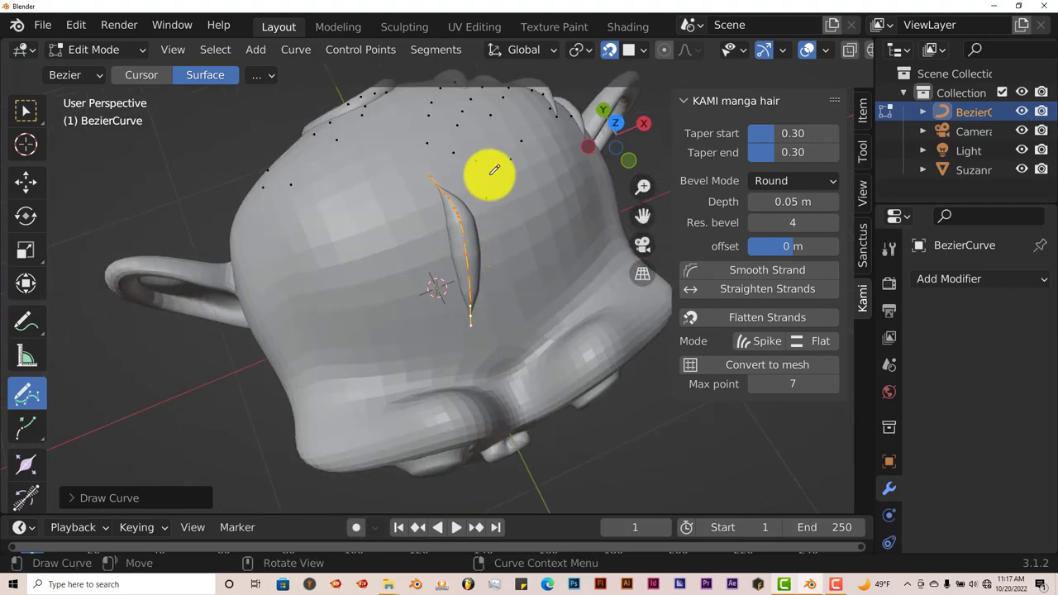
pyautogui.moveTo(489, 173)
pyautogui.mouseDown()
pyautogui.moveTo(518, 215)
pyautogui.moveTo(525, 274)
pyautogui.mouseUp()
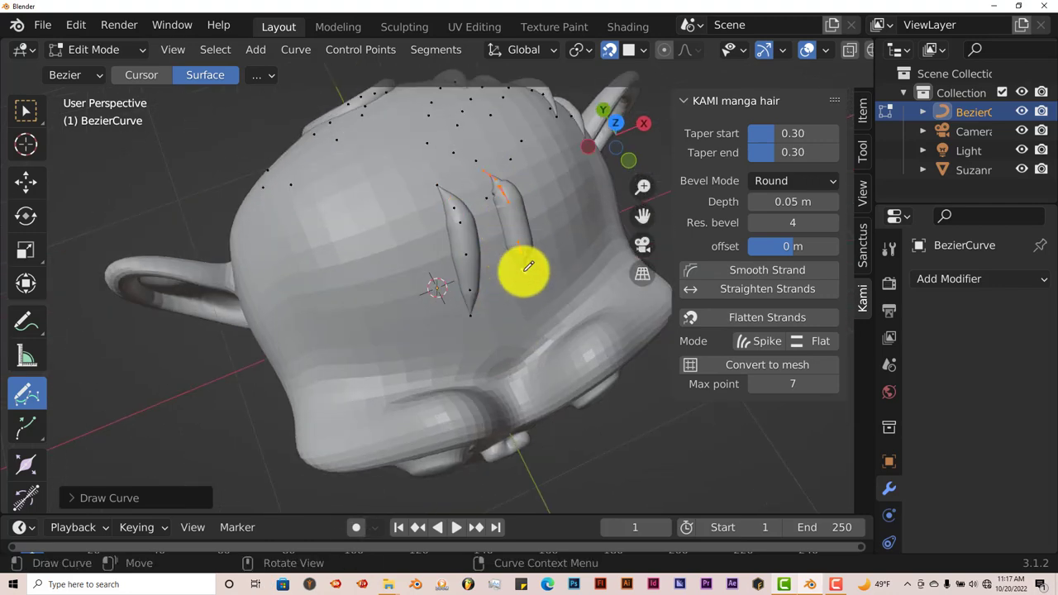
pyautogui.click(742, 271)
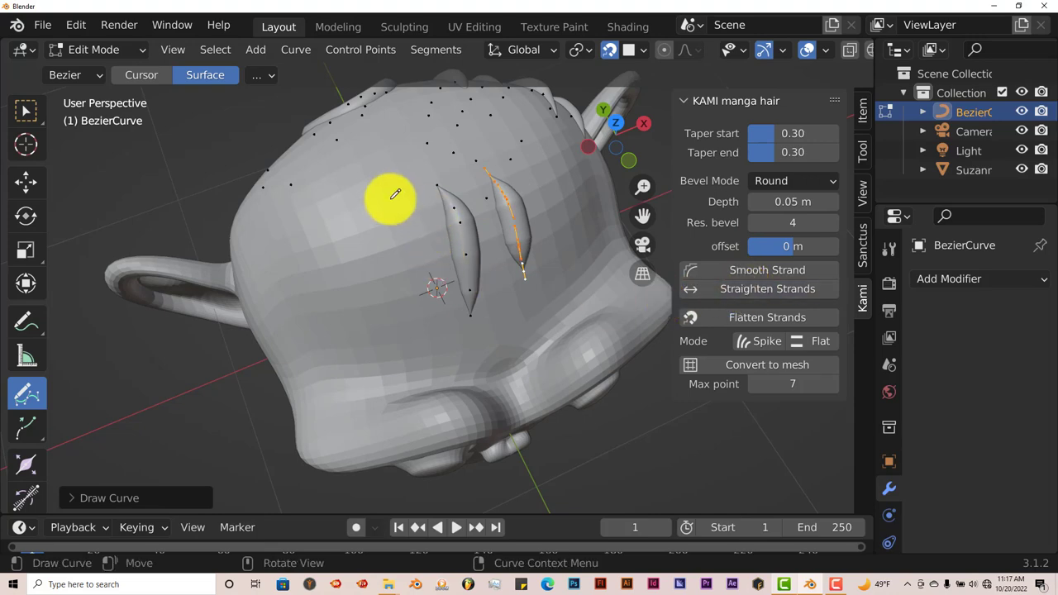
pyautogui.moveTo(392, 201)
pyautogui.mouseDown()
pyautogui.moveTo(421, 264)
pyautogui.moveTo(426, 321)
pyautogui.mouseUp()
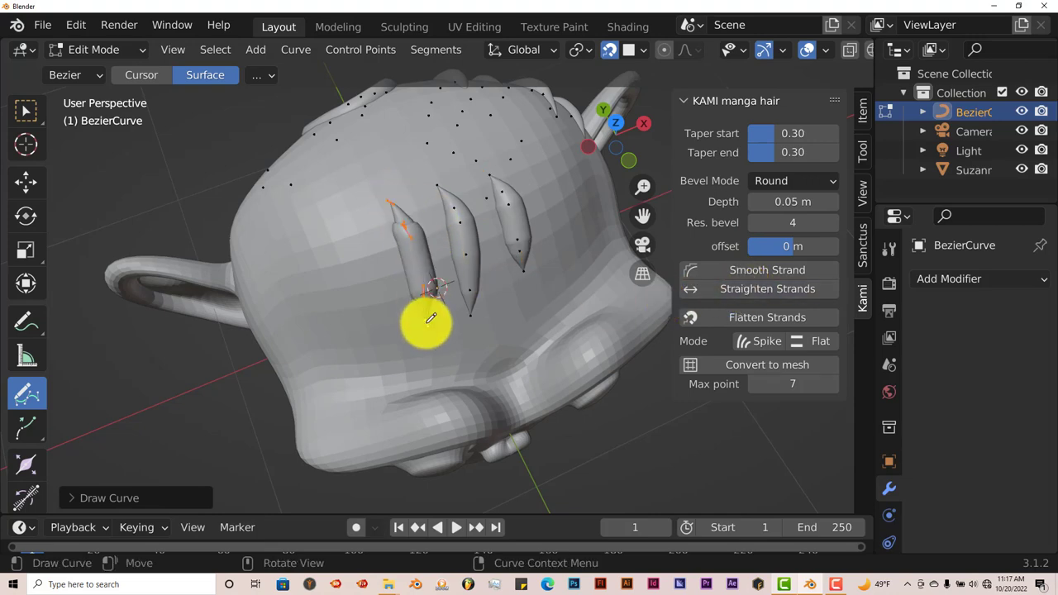
pyautogui.click(768, 296)
pyautogui.moveTo(506, 315); pyautogui.dragTo(350, 229, button='middle')
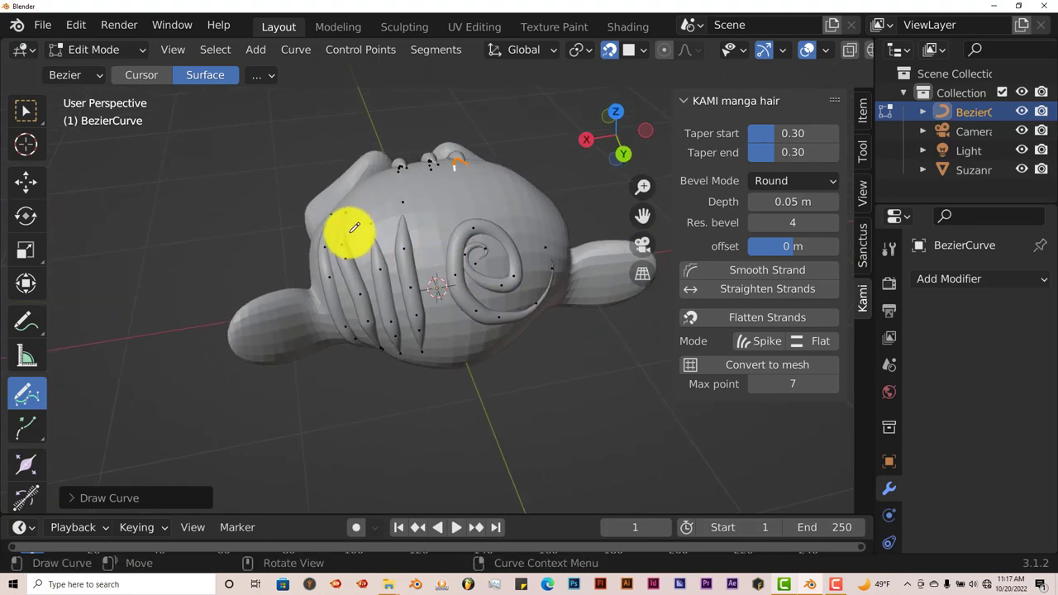
pyautogui.moveTo(458, 212); pyautogui.dragTo(359, 180, button='middle')
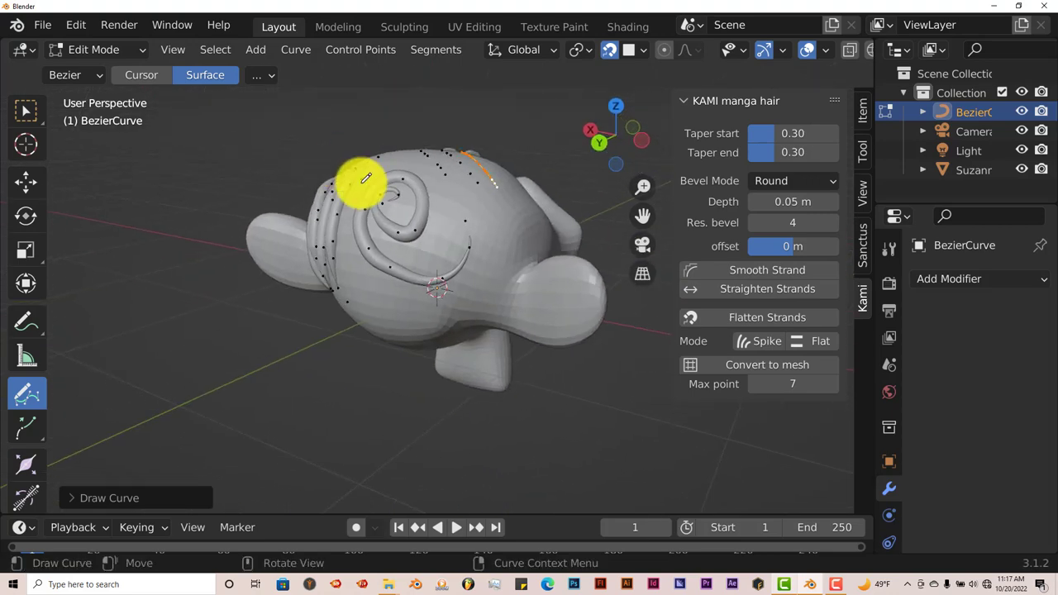
pyautogui.moveTo(435, 229); pyautogui.dragTo(503, 267, button='middle')
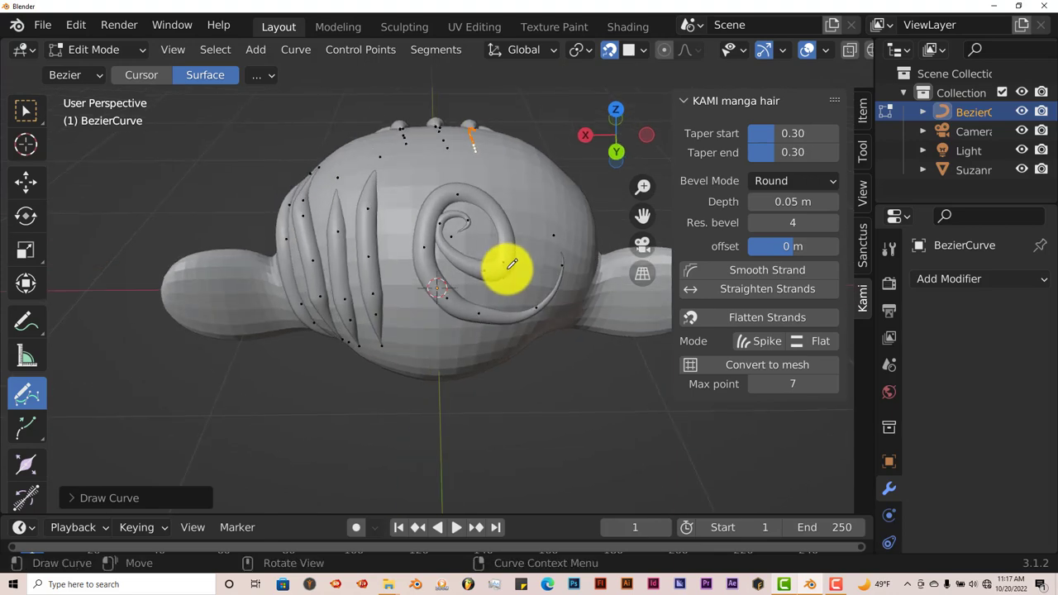
pyautogui.moveTo(432, 276); pyautogui.dragTo(483, 284, button='middle')
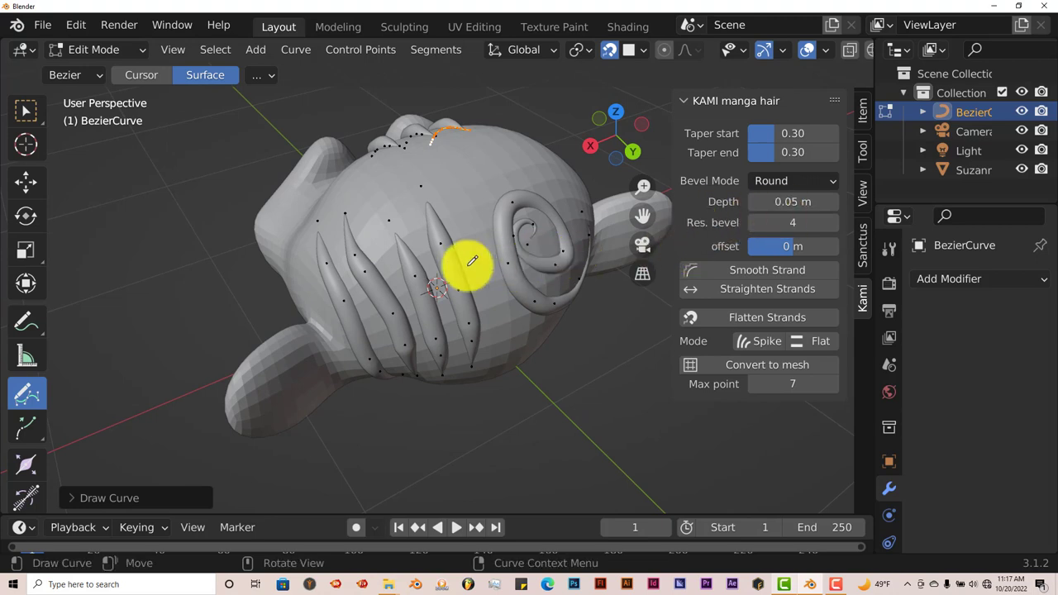
pyautogui.moveTo(787, 206); pyautogui.dragTo(782, 206)
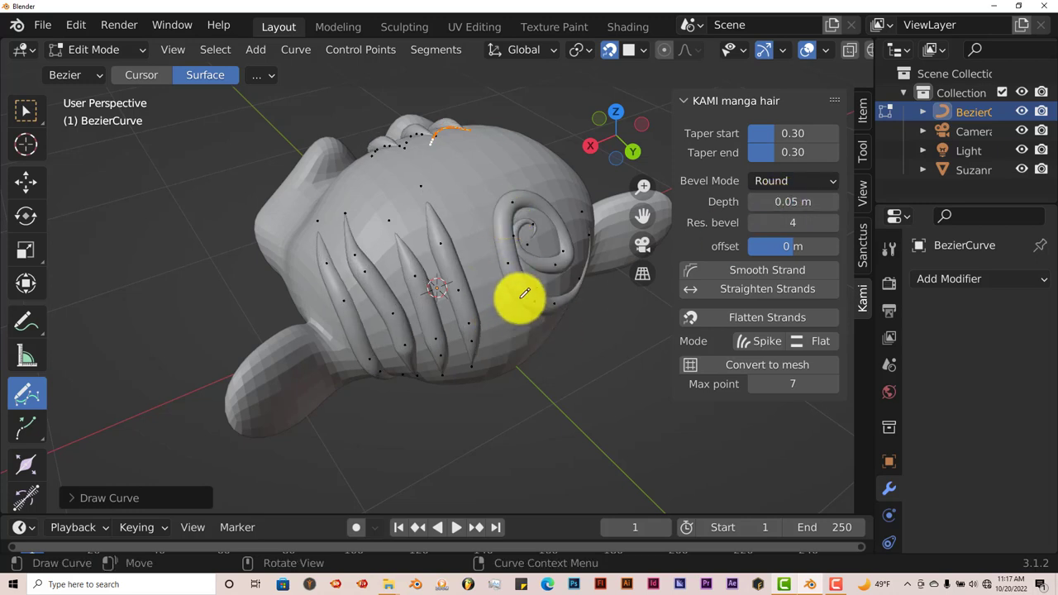
pyautogui.moveTo(515, 307); pyautogui.dragTo(505, 284, button='middle')
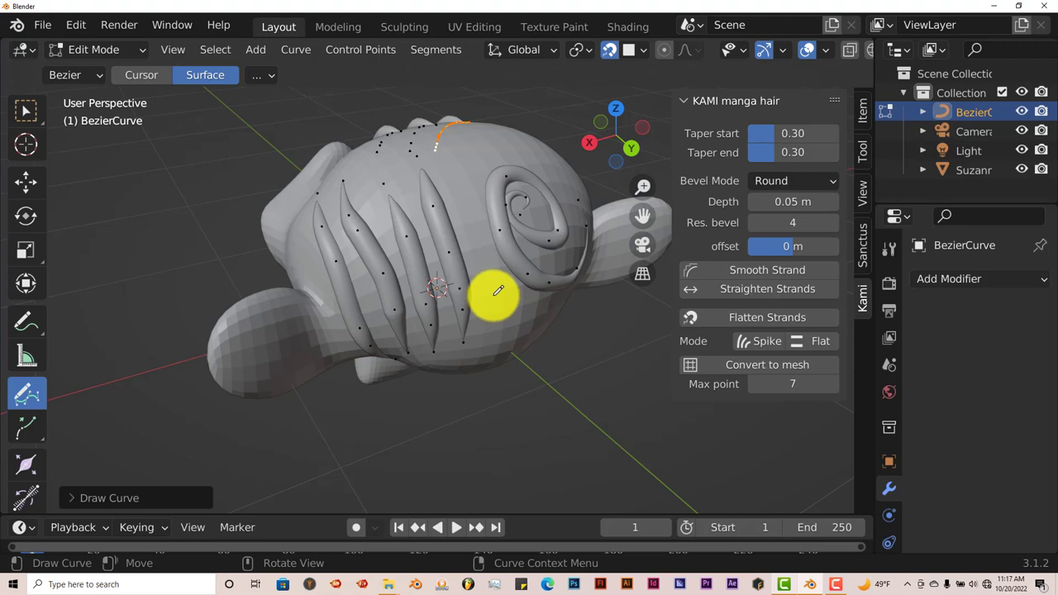
pyautogui.moveTo(493, 283); pyautogui.dragTo(515, 257, button='middle')
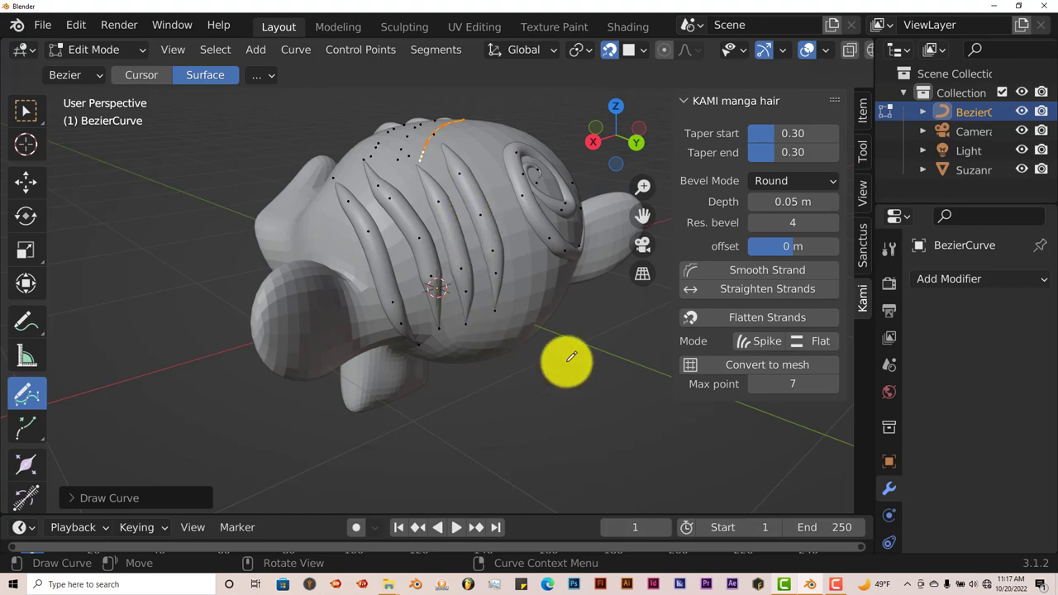
# Convert the hair curves into a mesh and orbit to view the head from above
pyautogui.click(743, 366)
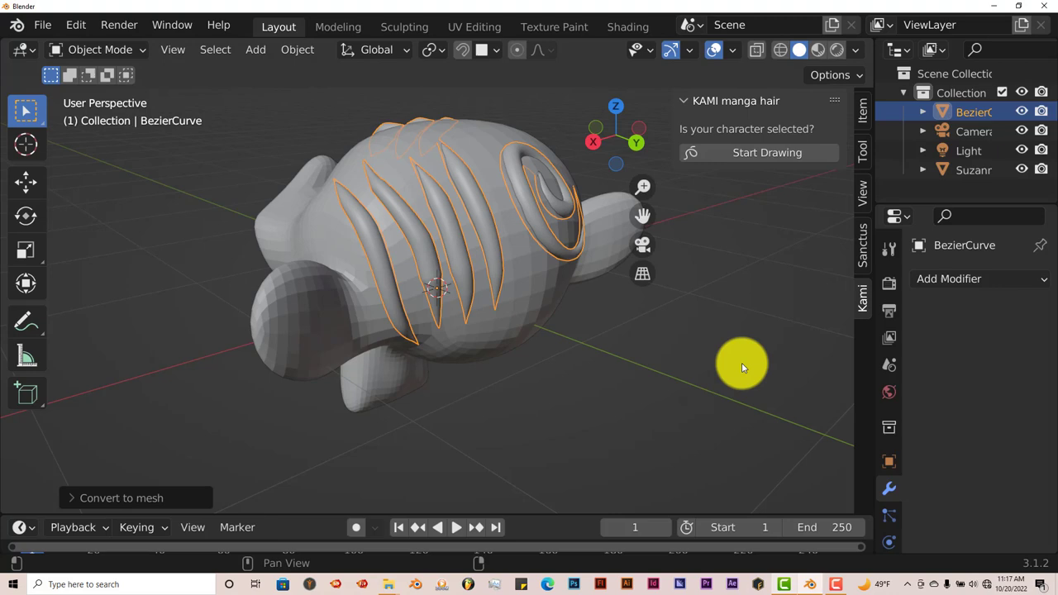
pyautogui.moveTo(574, 359); pyautogui.dragTo(450, 374, button='middle')
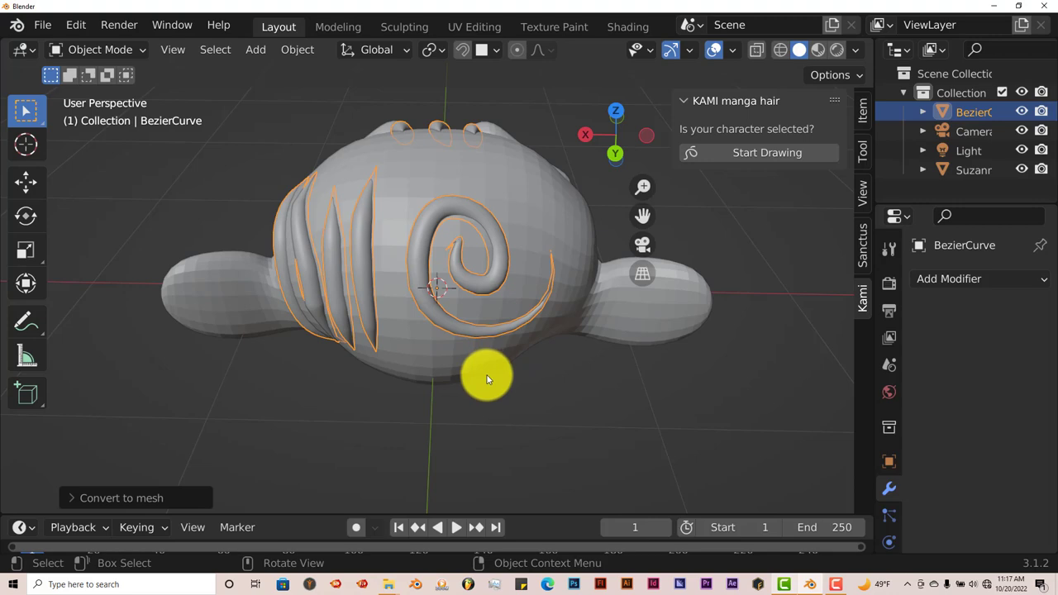
pyautogui.moveTo(499, 406); pyautogui.dragTo(594, 391, button='middle')
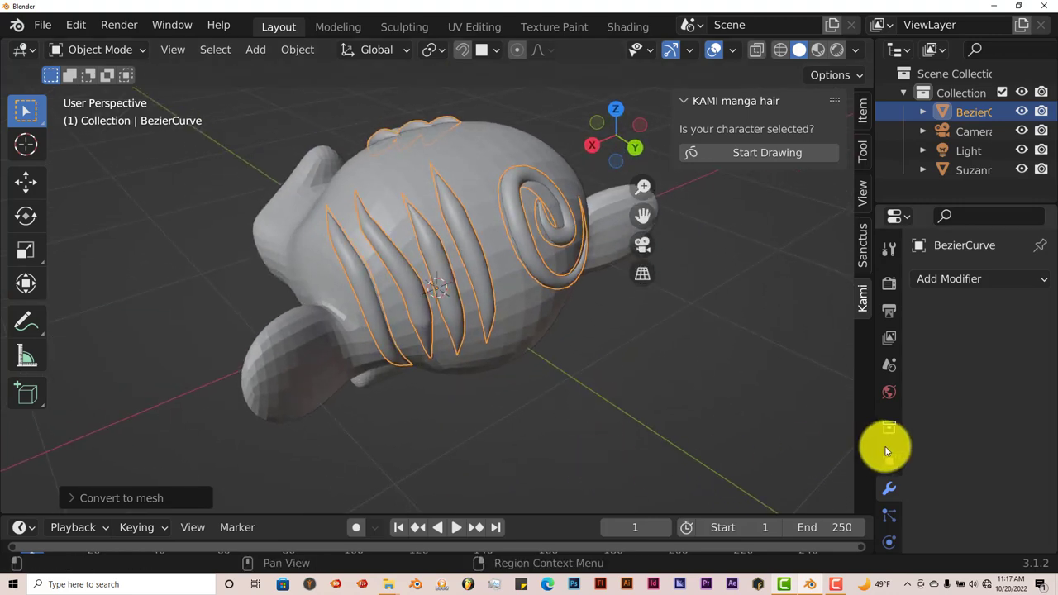
pyautogui.scroll(-5, 888, 450)
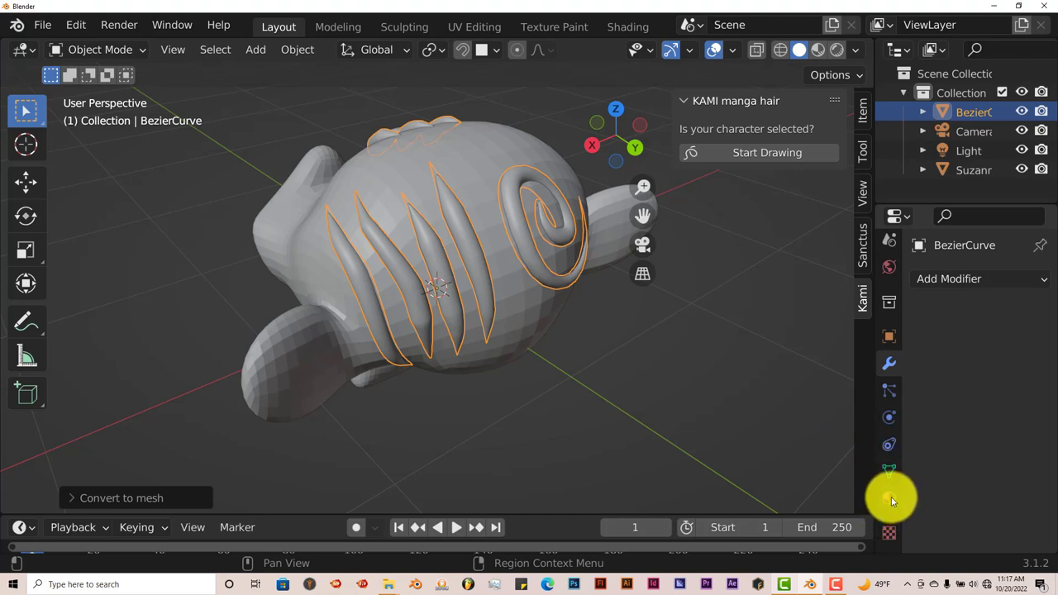
# Give the hair mesh a new node-based material, Material.001
pyautogui.click(890, 498)
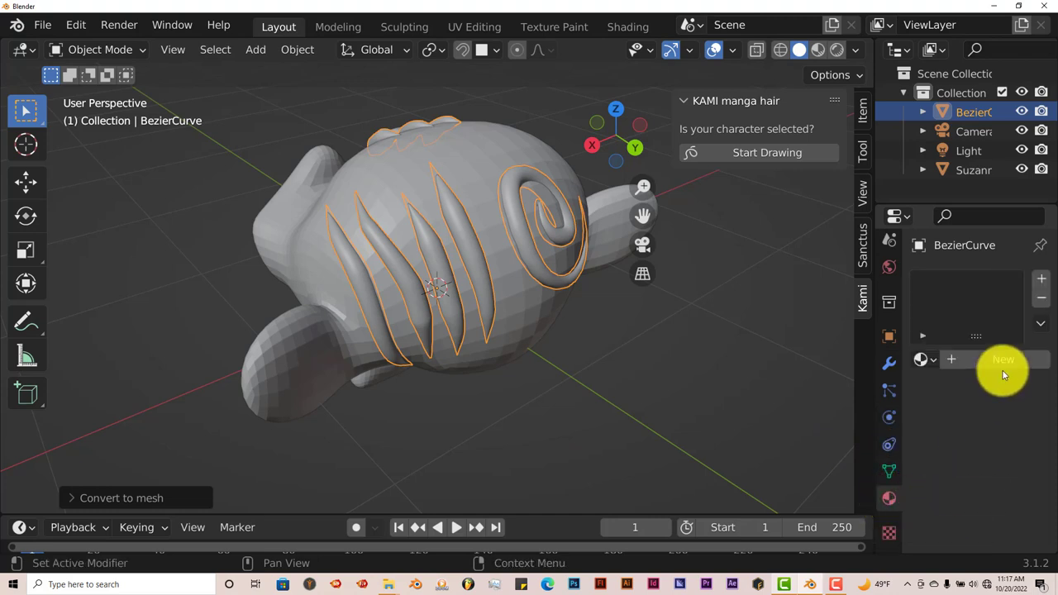
pyautogui.click(982, 359)
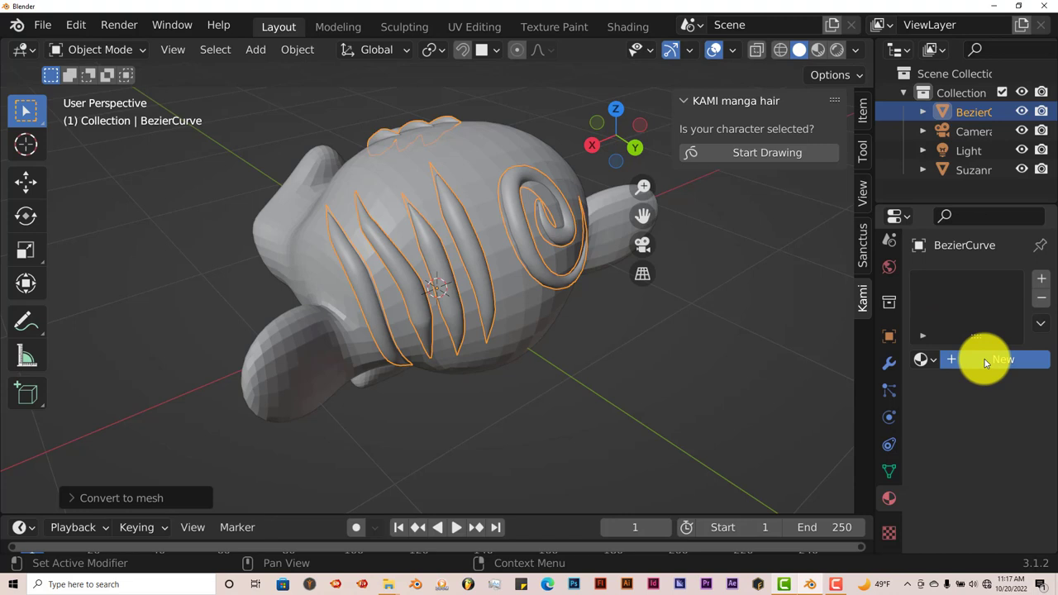
pyautogui.moveTo(428, 289); pyautogui.dragTo(645, 154, button='middle')
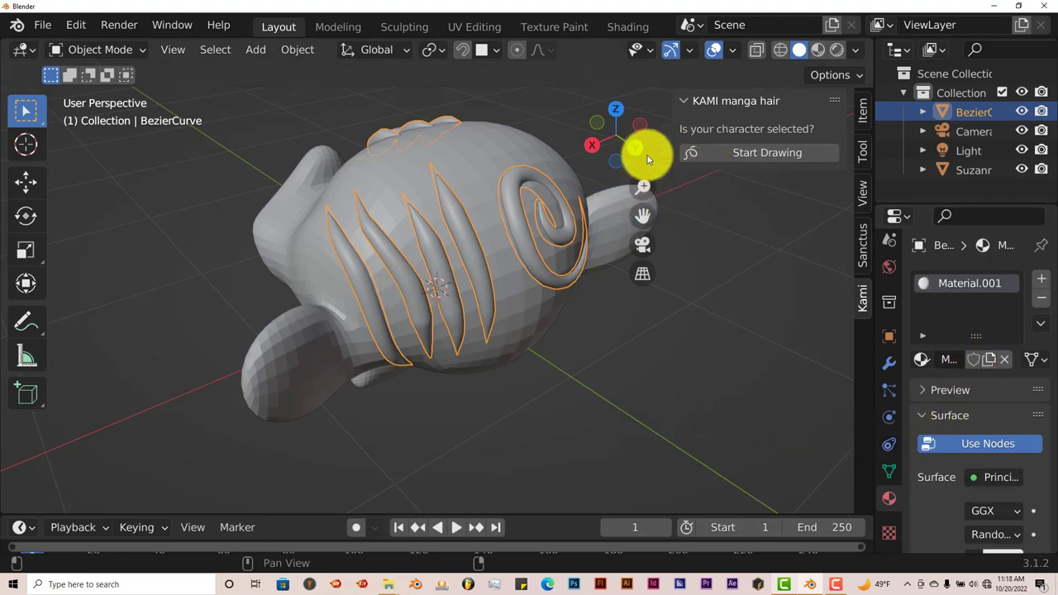
pyautogui.press('Escape')
pyautogui.moveTo(404, 288)
pyautogui.mouseDown(button='middle')
pyautogui.moveTo(420, 279)
pyautogui.moveTo(408, 290)
pyautogui.mouseUp(button='middle')
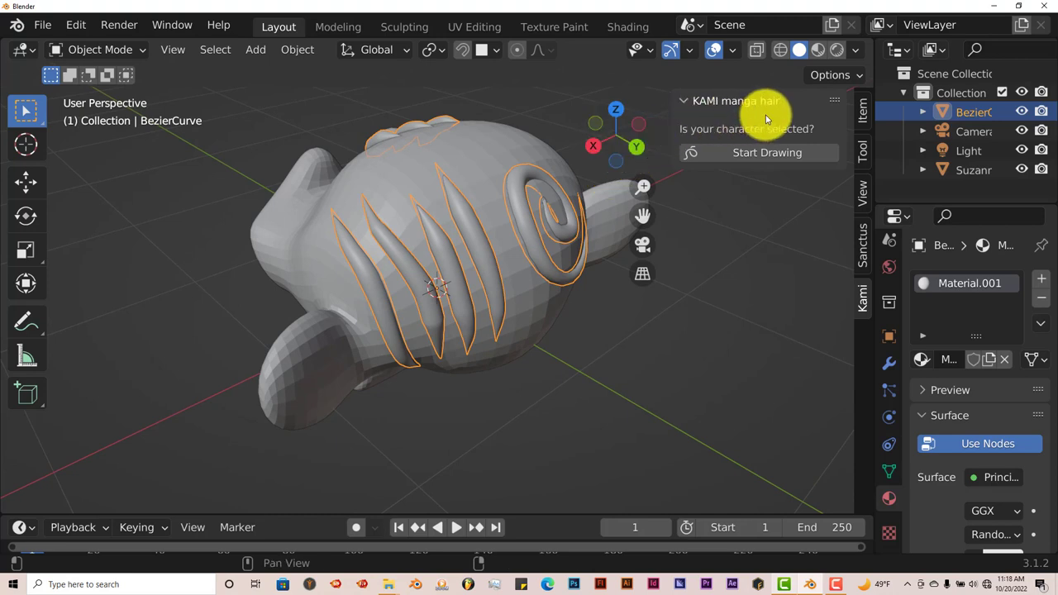
# Switch to Material Preview shading and split the 3D viewport into upper and lower areas
pyautogui.click(816, 50)
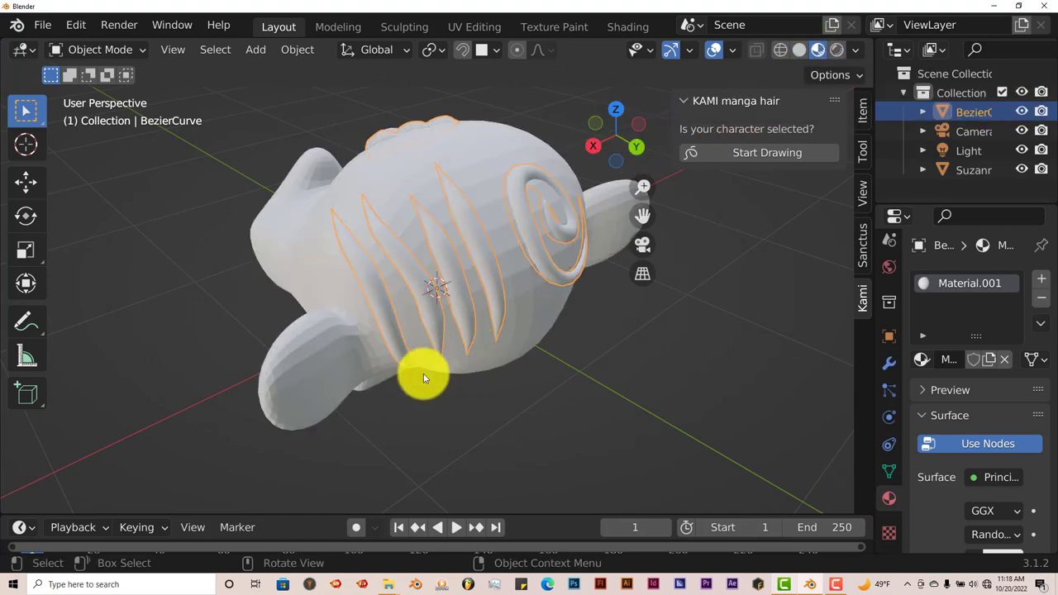
pyautogui.moveTo(510, 265); pyautogui.dragTo(529, 302, button='middle')
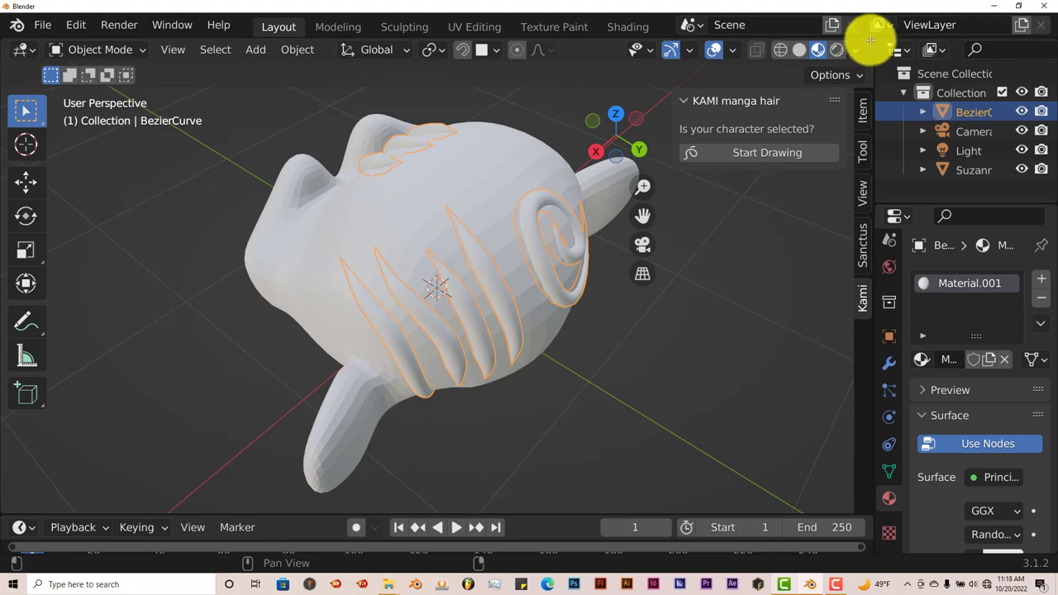
pyautogui.moveTo(870, 40); pyautogui.dragTo(821, 244)
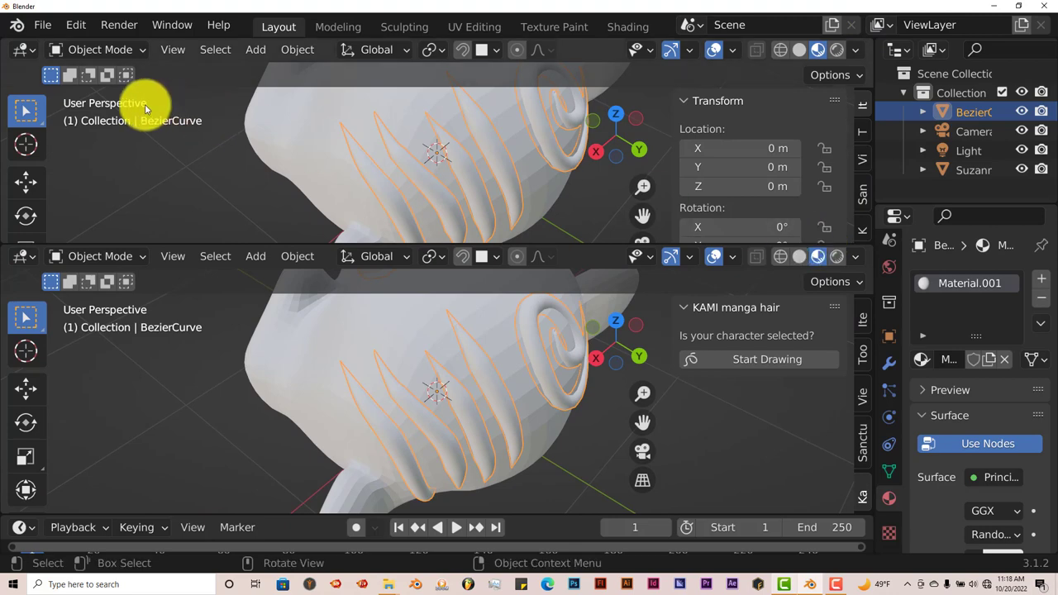
pyautogui.click(32, 52)
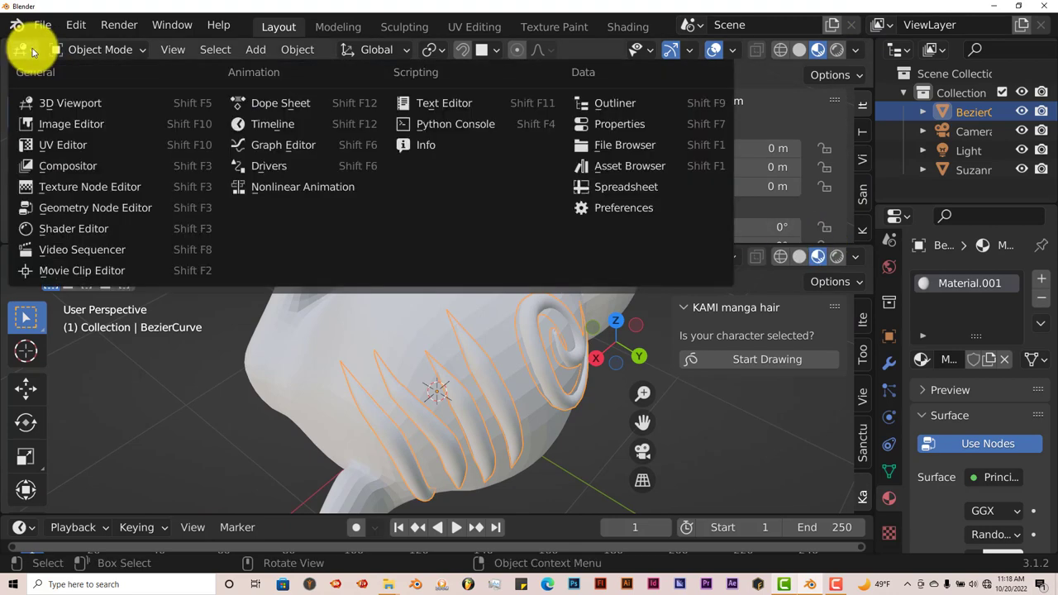
# Turn the upper area into the Shader Editor and select the Principled BSDF node
pyautogui.click(80, 235)
pyautogui.scroll(3, 350, 218)
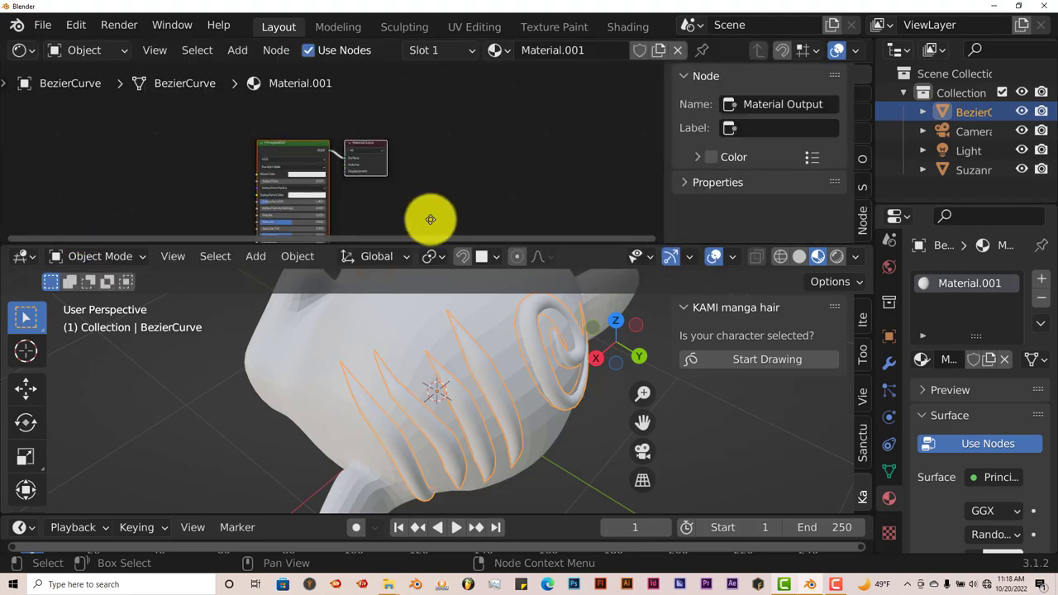
pyautogui.moveTo(428, 219); pyautogui.dragTo(510, 218, button='middle')
pyautogui.scroll(2, 510, 218)
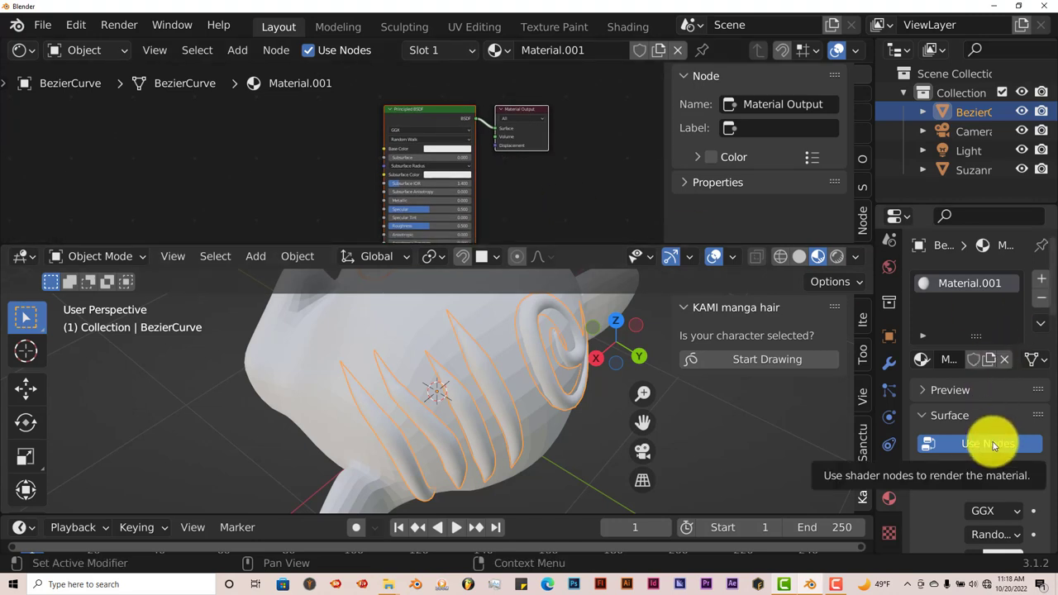
pyautogui.click(444, 112)
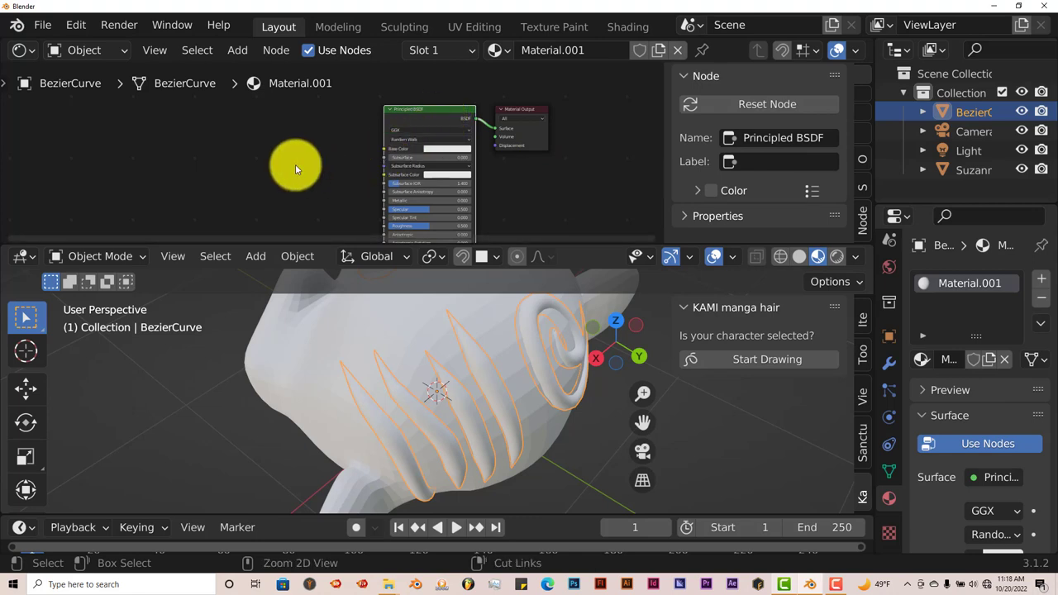
# Add Texture Coordinate, Mapping and Image Texture nodes with Ctrl+T and position them left of the BSDF
pyautogui.hotkey('ctrl', 't')
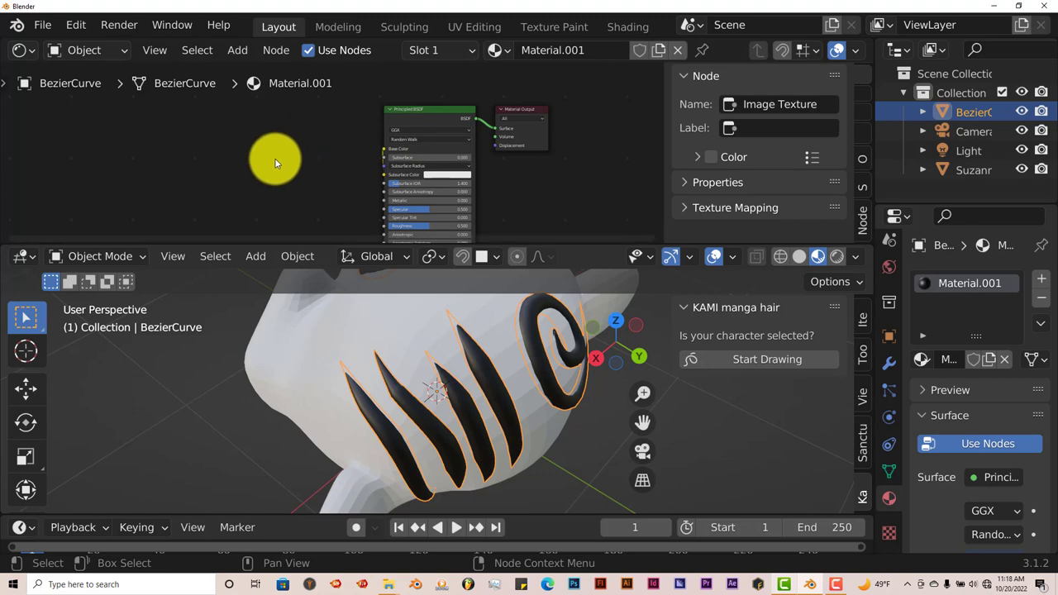
pyautogui.press('g')
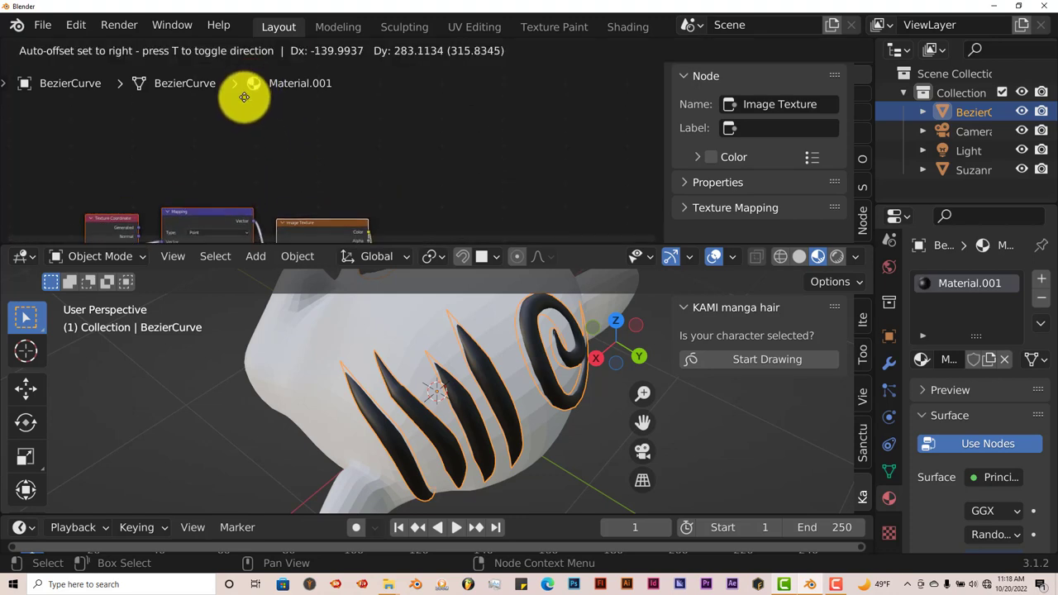
pyautogui.click(272, 120)
pyautogui.scroll(-2, 420, 149)
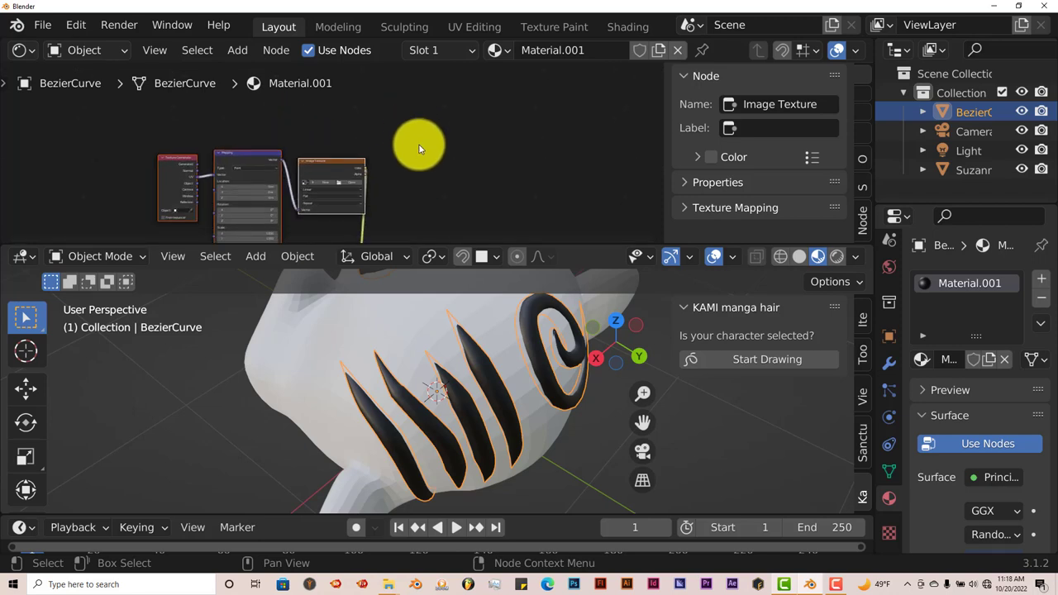
pyautogui.moveTo(420, 149); pyautogui.dragTo(468, 149, button='middle')
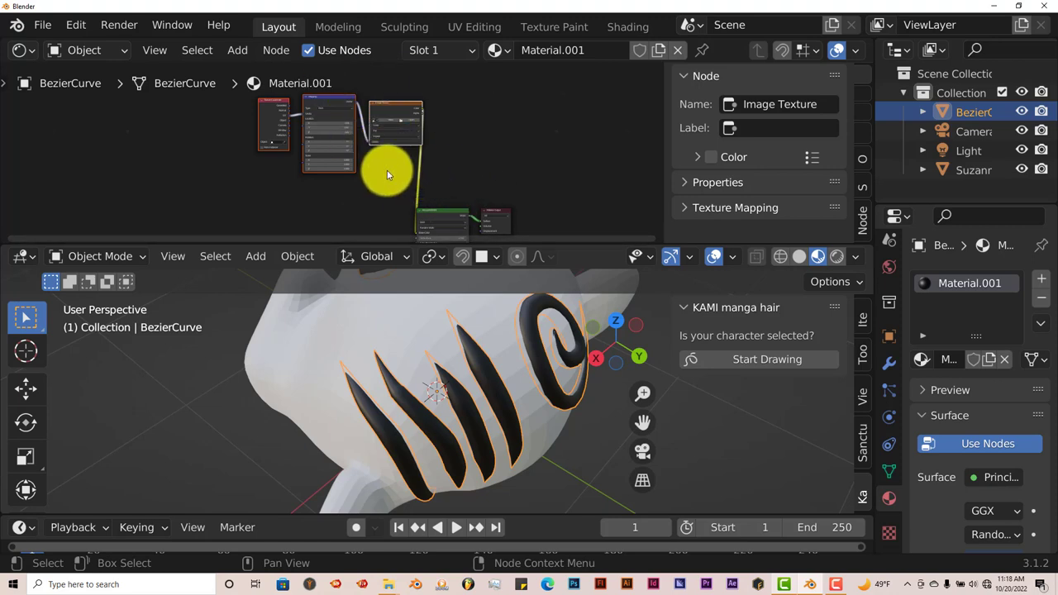
pyautogui.press('g')
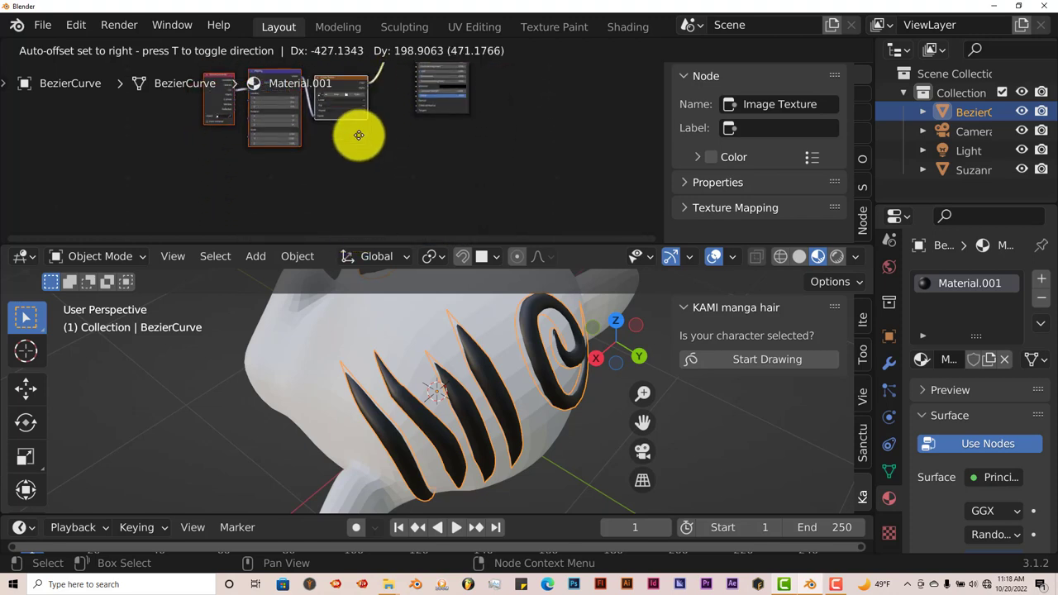
pyautogui.click(364, 111)
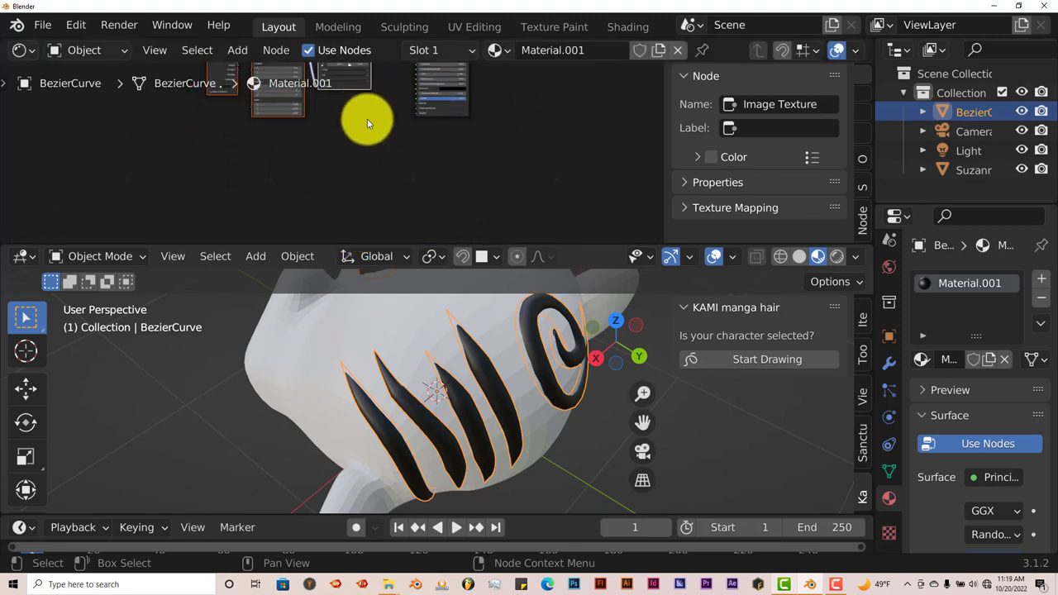
pyautogui.scroll(-2, 463, 211)
pyautogui.scroll(2, 472, 216)
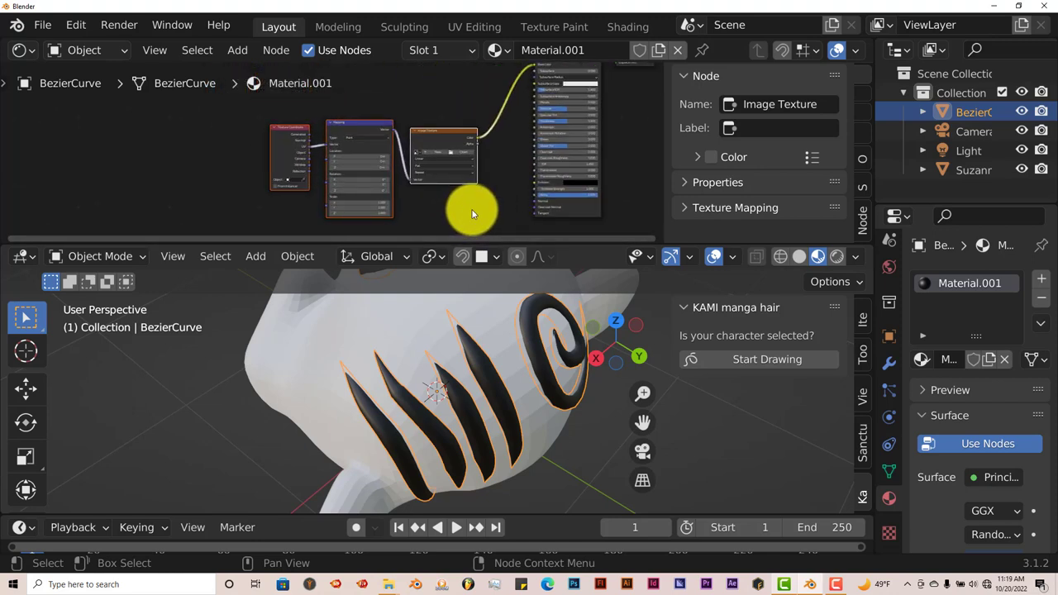
pyautogui.scroll(1, 472, 215)
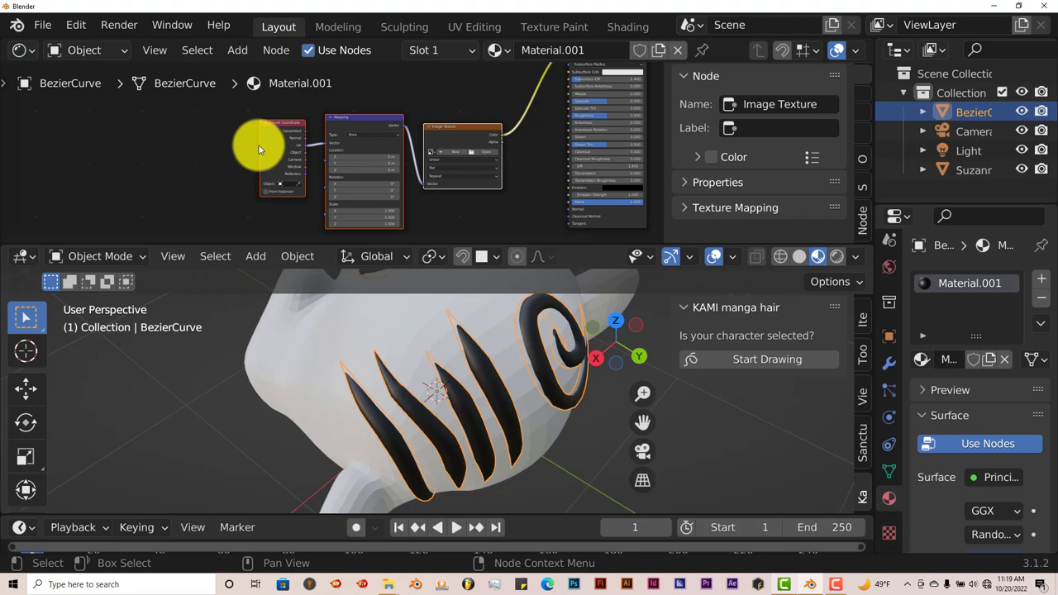
pyautogui.click(82, 29)
pyautogui.click(126, 297)
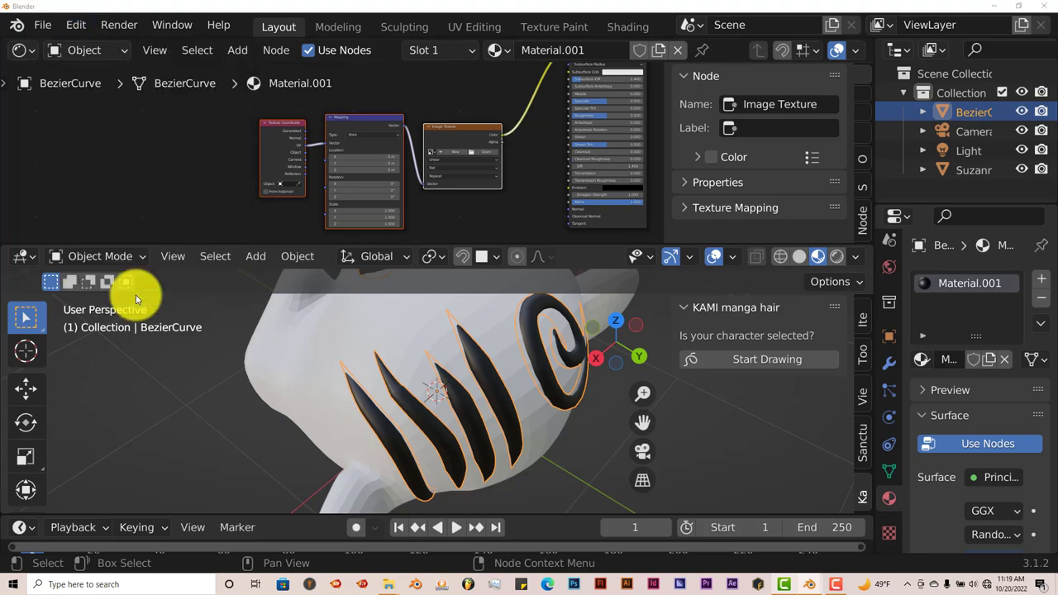
pyautogui.click(611, 87)
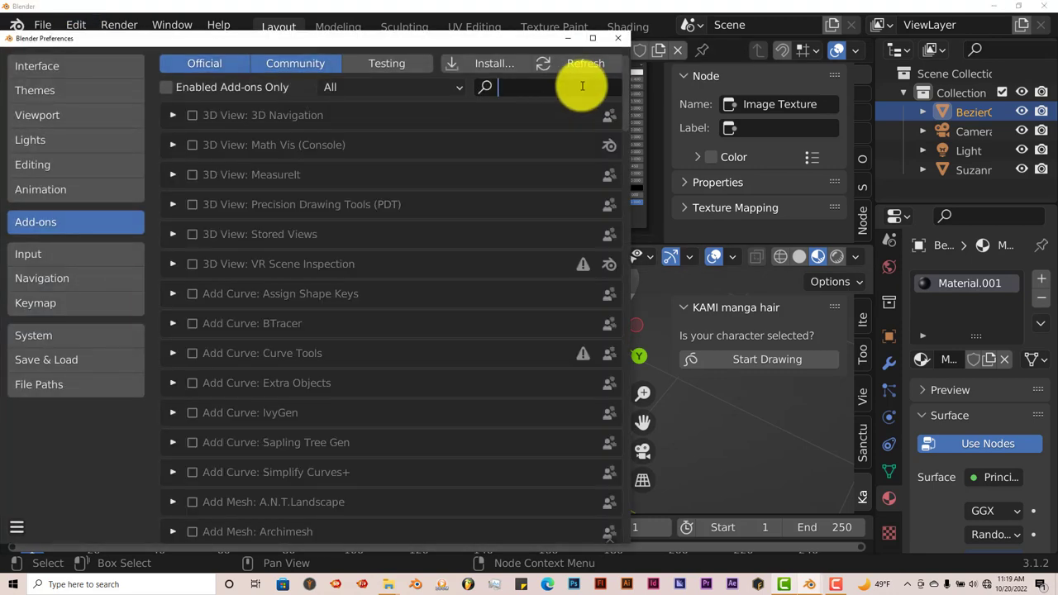
pyautogui.write('node')
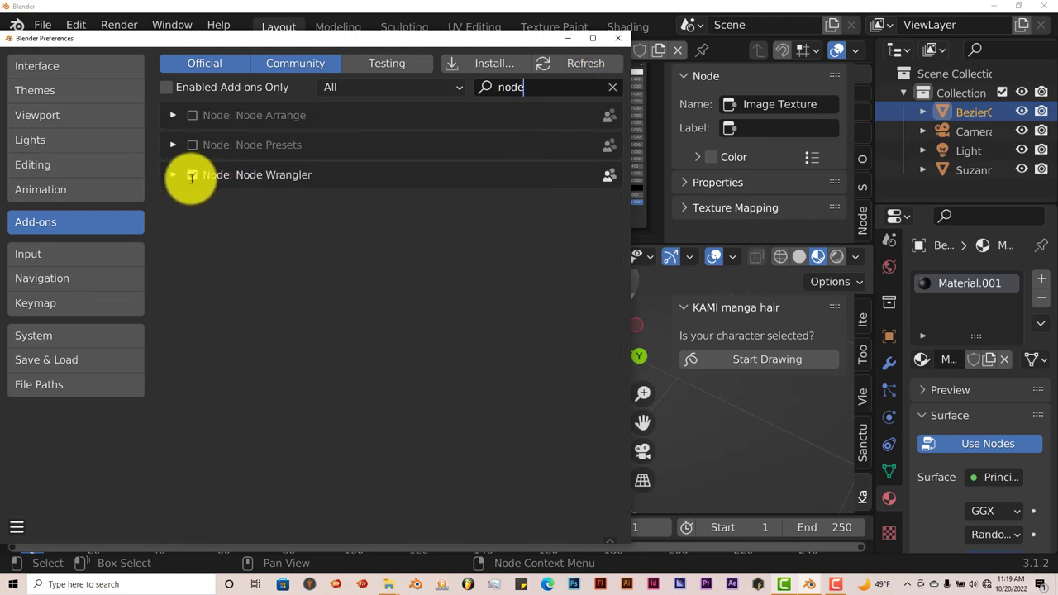
pyautogui.click(622, 40)
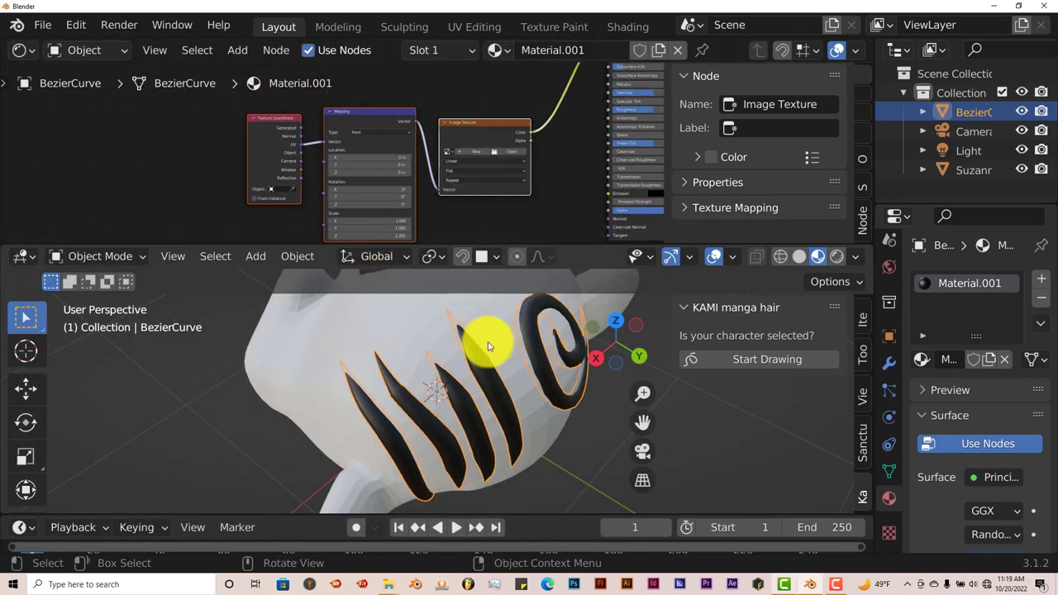
# Link the Texture Coordinate output into the Mapping node's Vector input
pyautogui.scroll(2, 322, 196)
pyautogui.scroll(1, 322, 196)
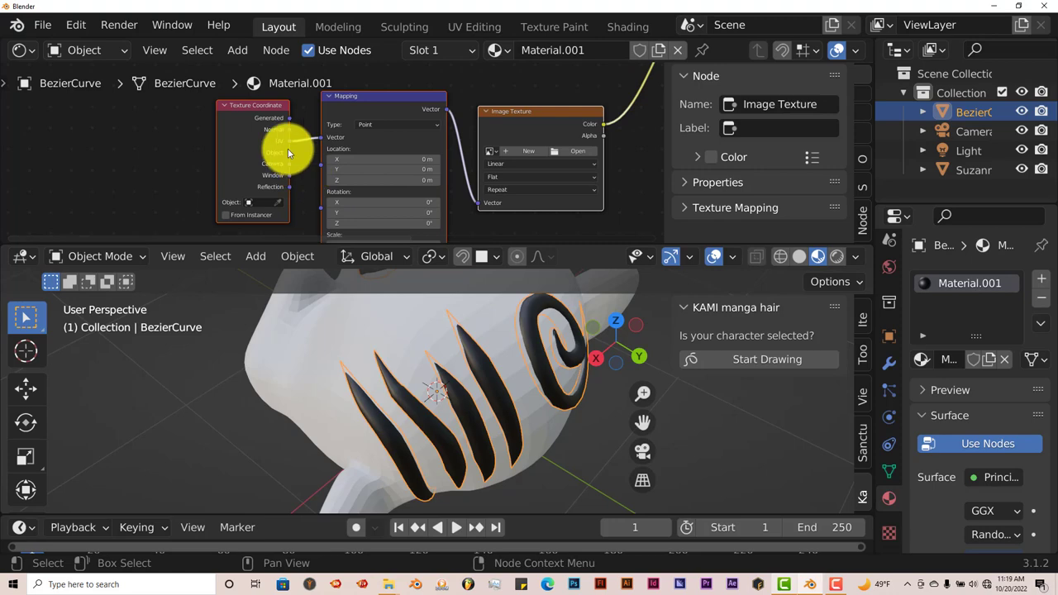
pyautogui.moveTo(289, 118); pyautogui.dragTo(321, 139)
pyautogui.moveTo(539, 229); pyautogui.dragTo(447, 191, button='middle')
# Load BarkPine0009_11_S.jpg from D:\Blender textures into the Image Texture node
pyautogui.click(468, 123)
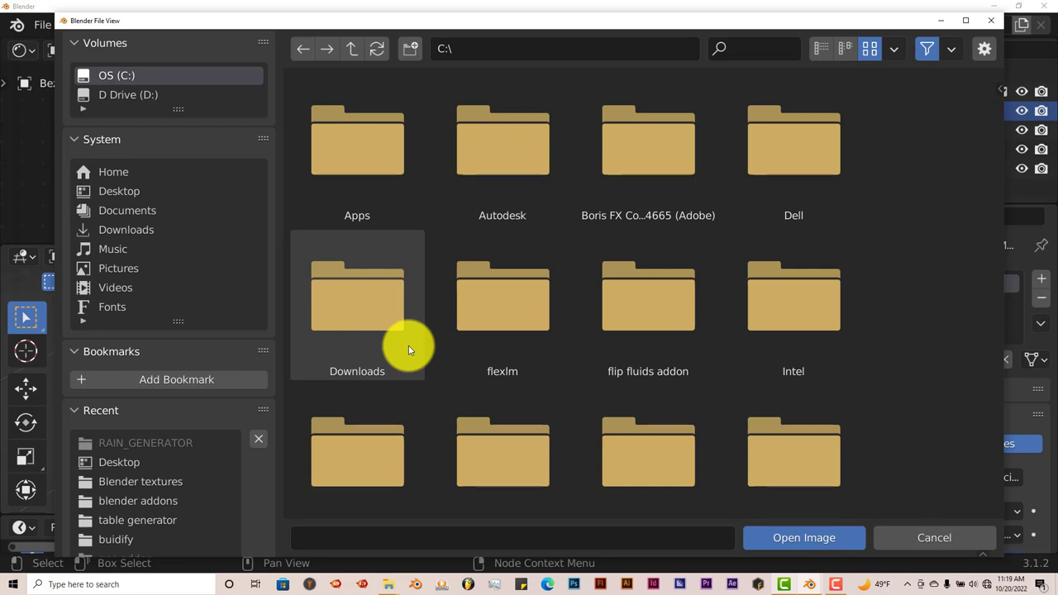
pyautogui.scroll(-1, 409, 345)
pyautogui.scroll(-3, 409, 346)
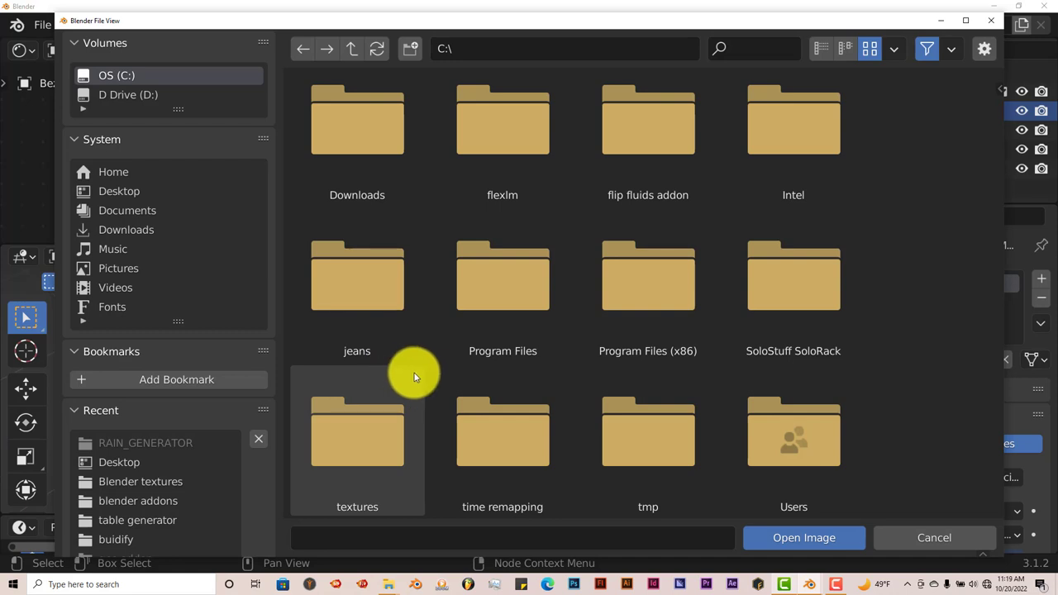
pyautogui.click(170, 482)
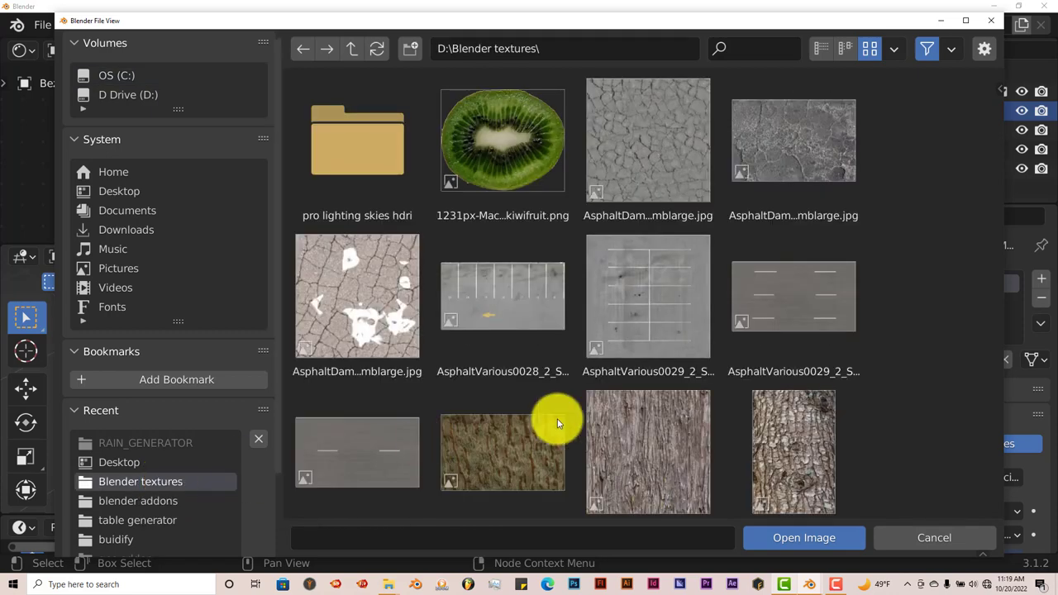
pyautogui.scroll(-3, 637, 405)
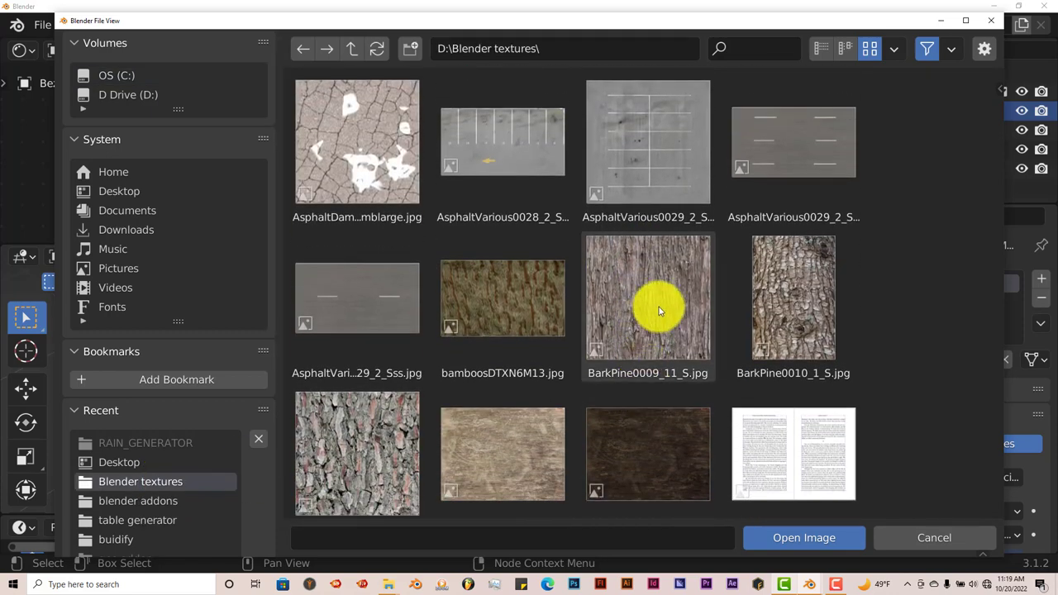
pyautogui.click(659, 306)
pyautogui.click(799, 538)
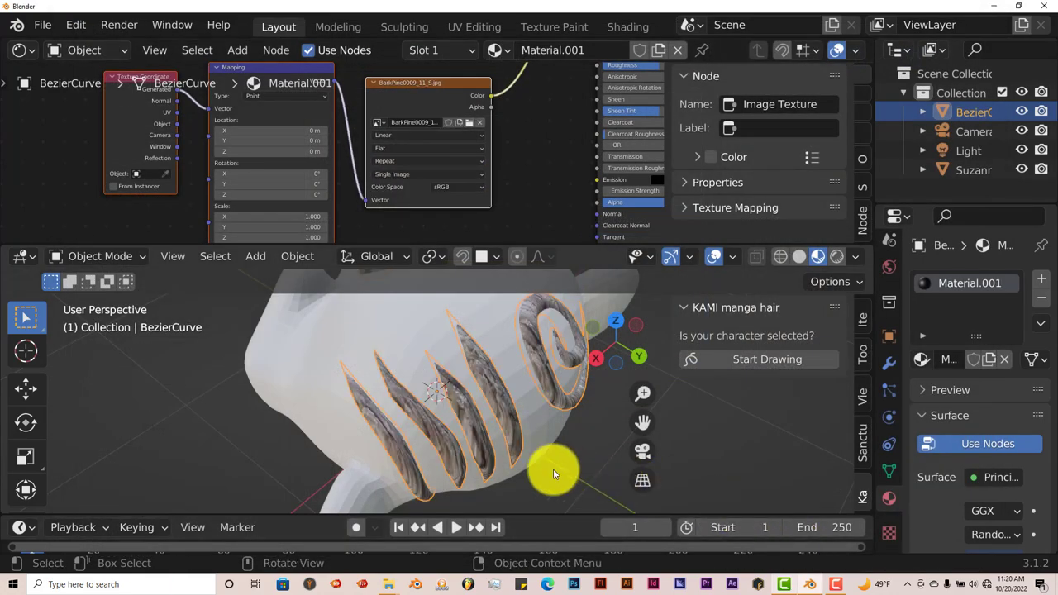
# Change the Image Texture projection from Flat to Box and check the bark on the strands
pyautogui.moveTo(547, 469); pyautogui.dragTo(524, 437, button='middle')
pyautogui.scroll(3, 478, 452)
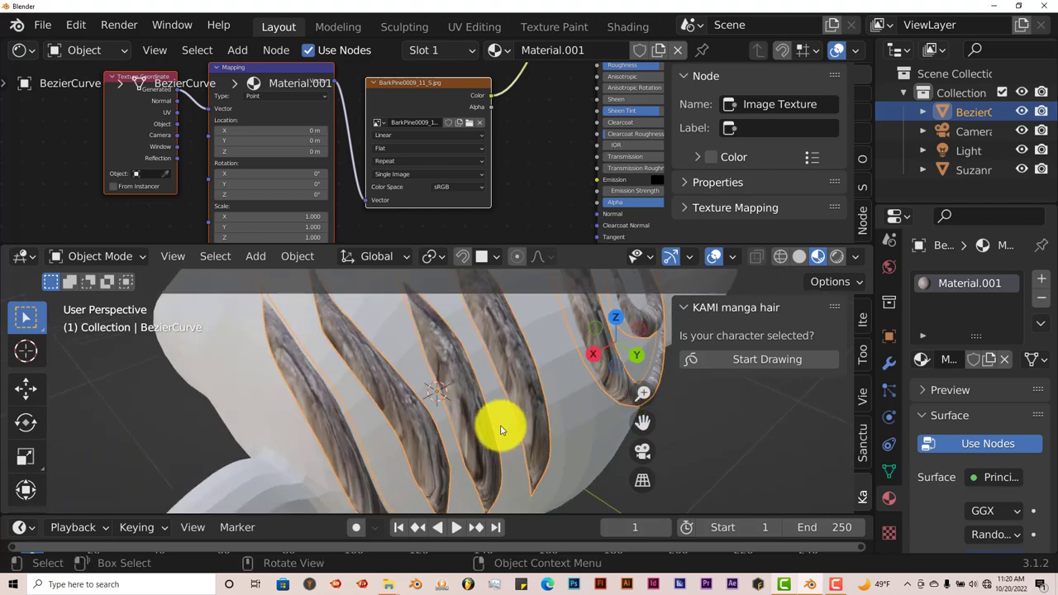
pyautogui.moveTo(484, 426); pyautogui.dragTo(442, 434, button='middle')
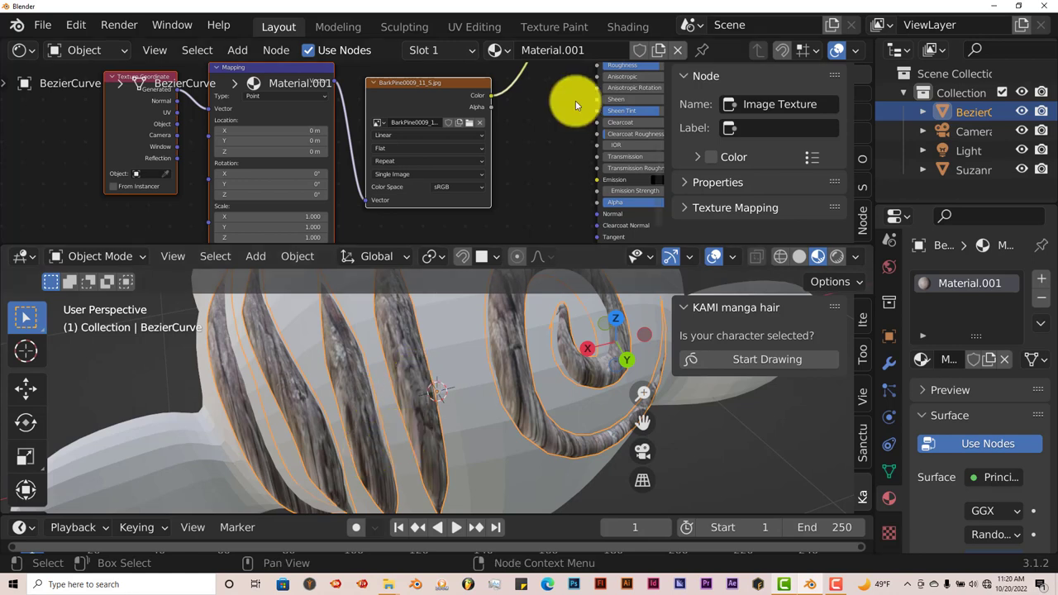
pyautogui.scroll(1, 446, 164)
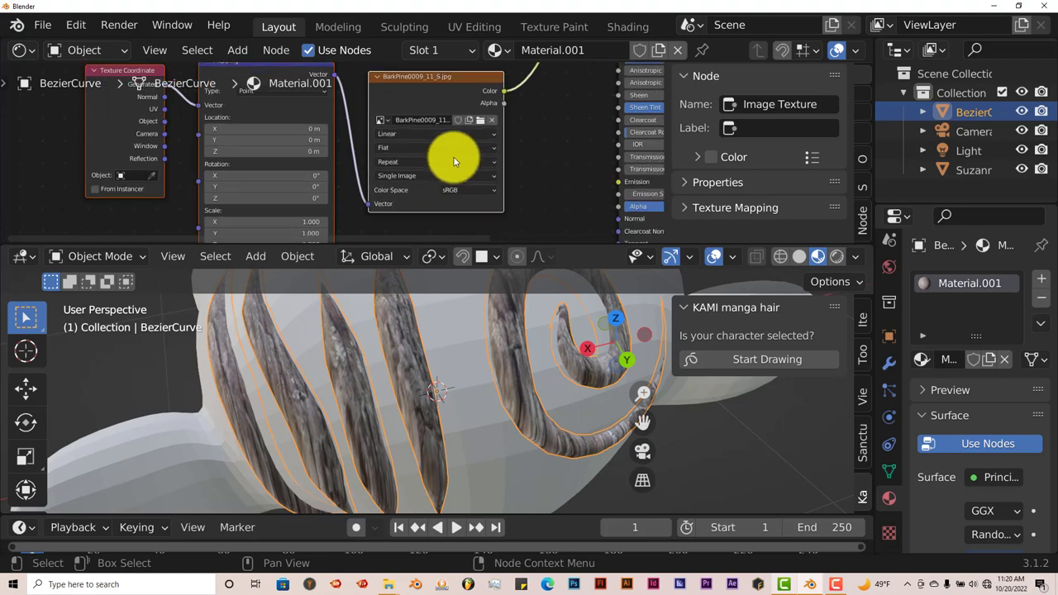
pyautogui.click(406, 150)
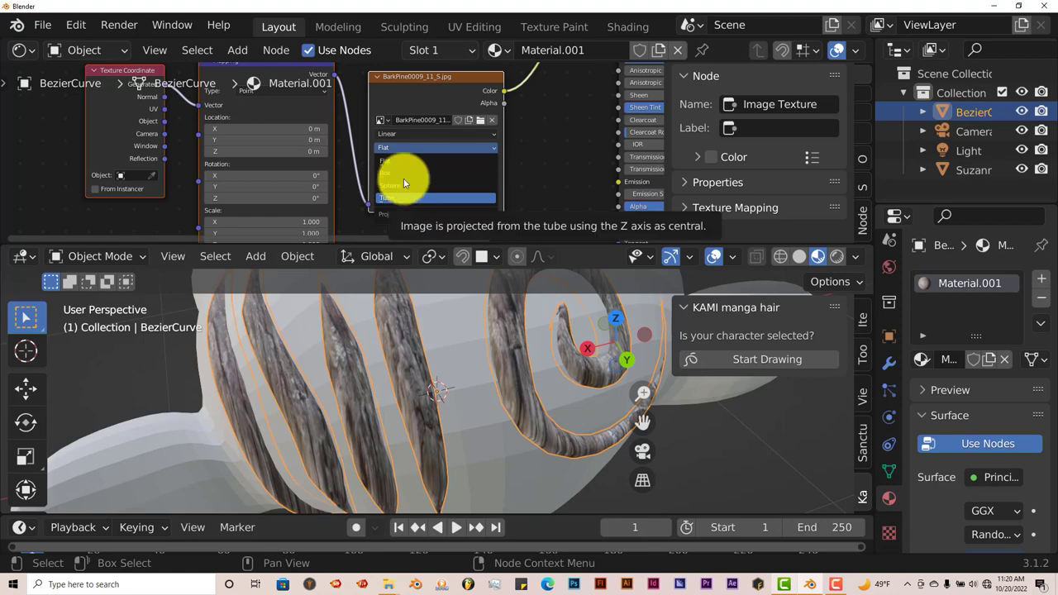
pyautogui.click(407, 172)
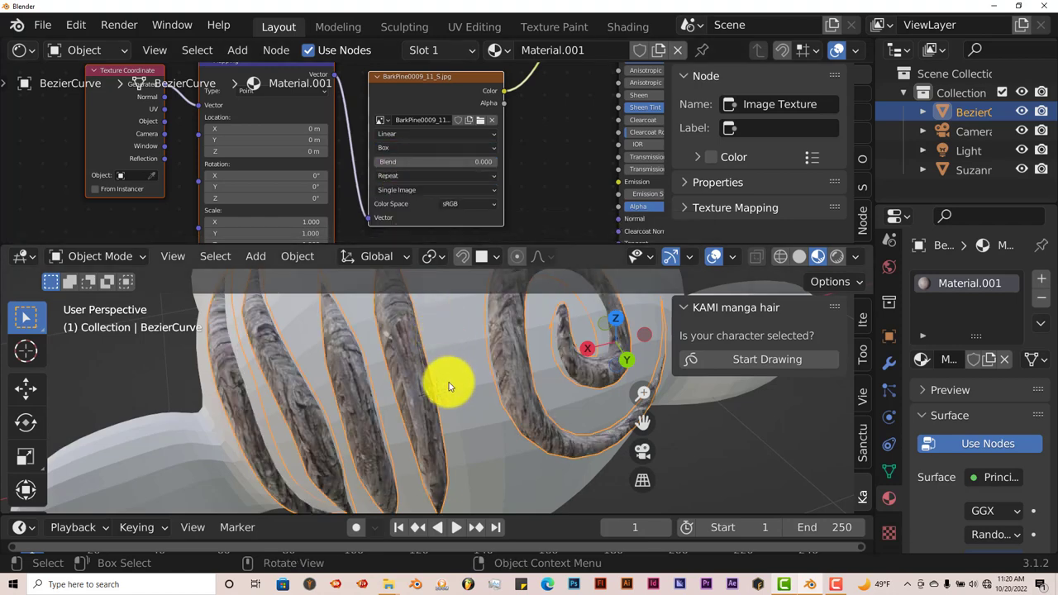
pyautogui.moveTo(468, 390); pyautogui.dragTo(517, 356, button='middle')
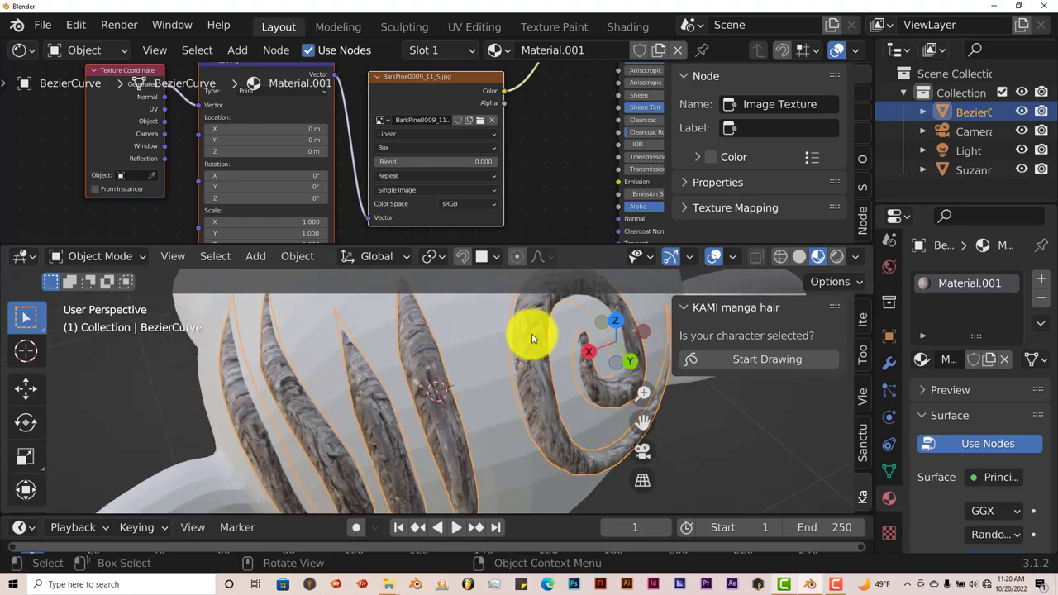
# Join the Shader Editor area into the 3D viewport and orbit around the bark-textured head
pyautogui.rightClick(576, 244)
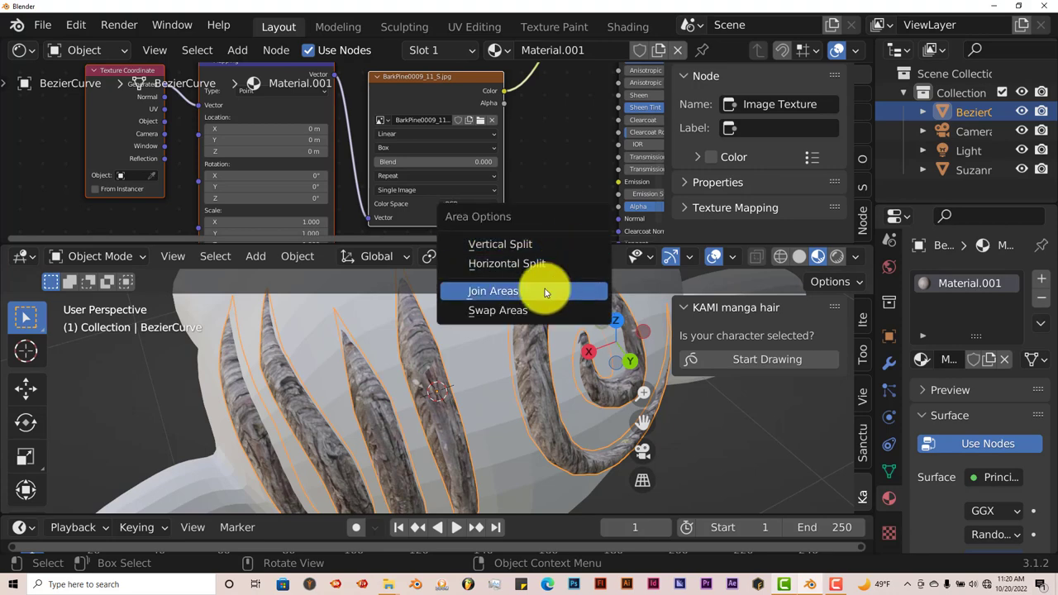
pyautogui.click(545, 289)
pyautogui.click(566, 221)
pyautogui.moveTo(567, 218); pyautogui.dragTo(510, 283, button='middle')
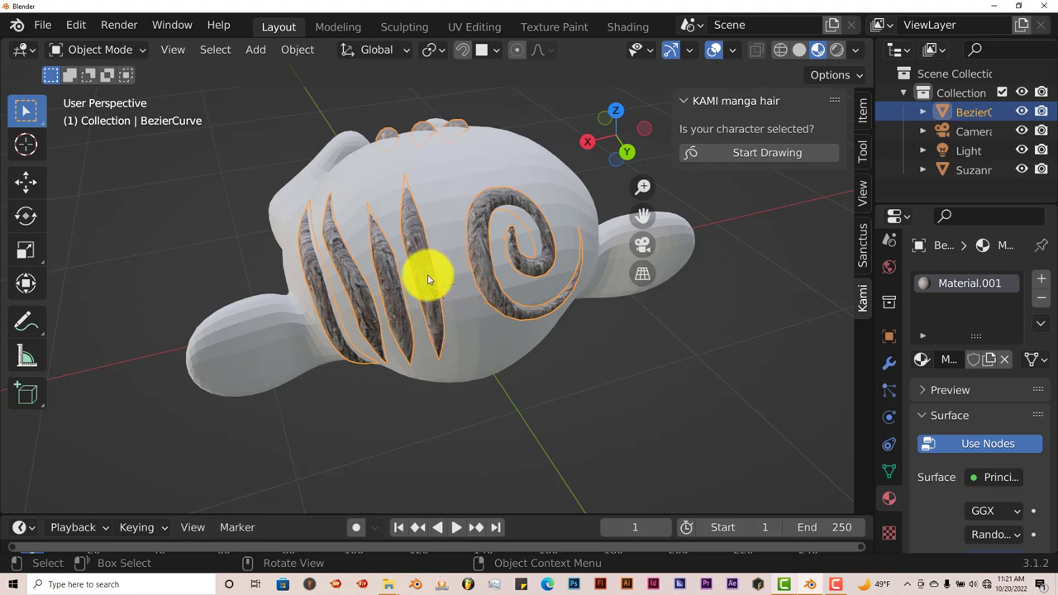
pyautogui.moveTo(403, 262)
pyautogui.mouseDown(button='middle')
pyautogui.moveTo(425, 260)
pyautogui.moveTo(414, 248)
pyautogui.mouseUp(button='middle')
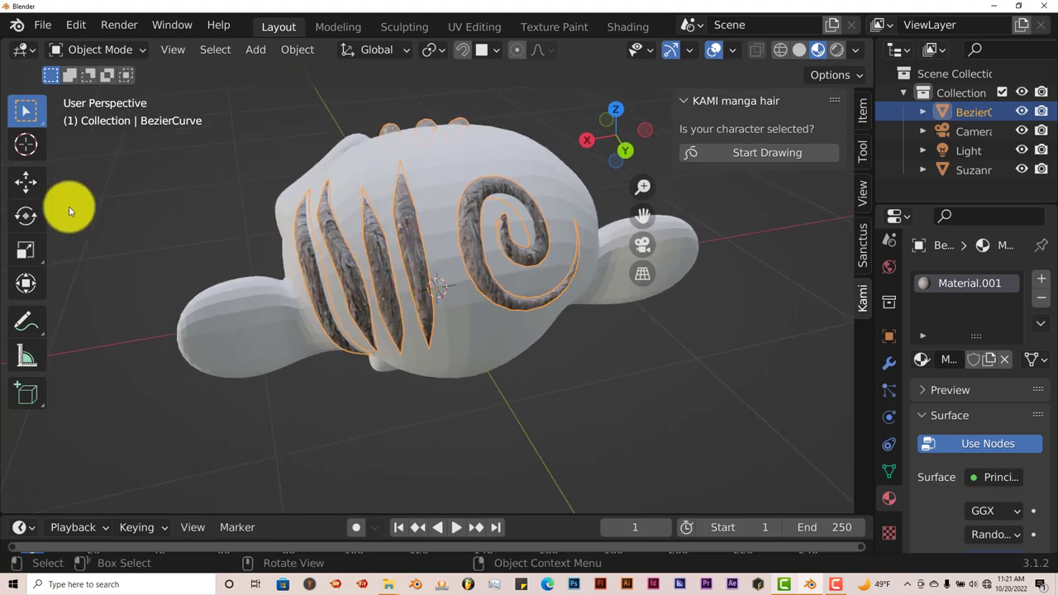
# Export the selected hair only as Wavefront OBJ named 'hair mesh' on the Desktop
pyautogui.click(44, 26)
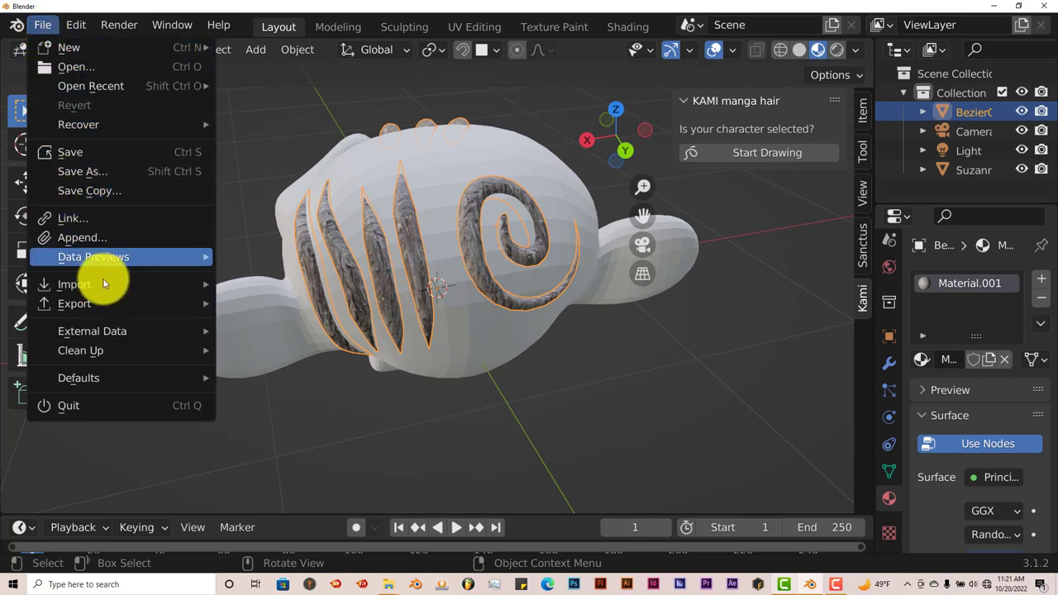
pyautogui.moveTo(107, 305)
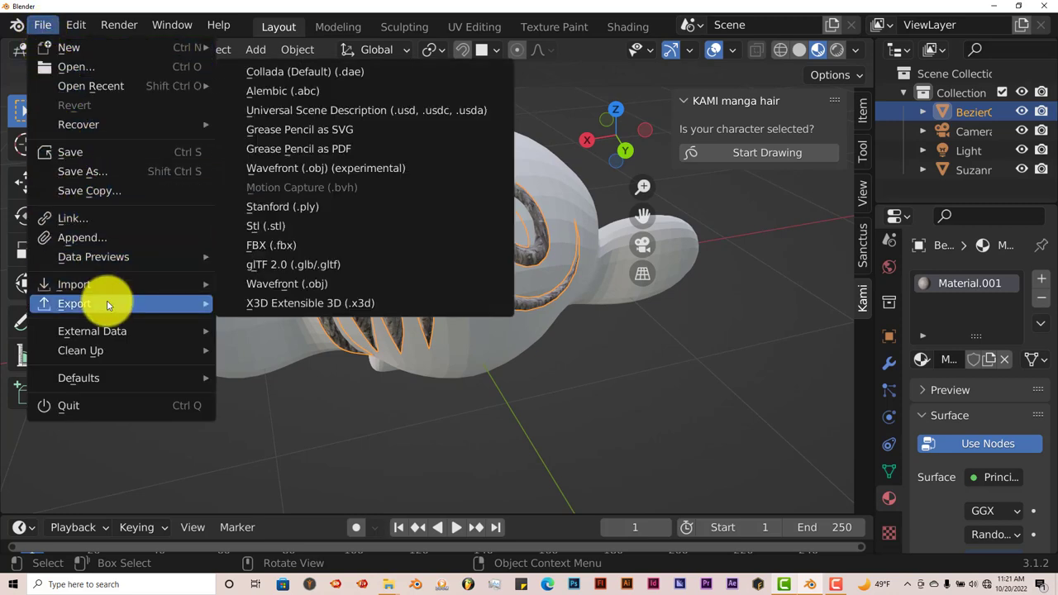
pyautogui.click(278, 285)
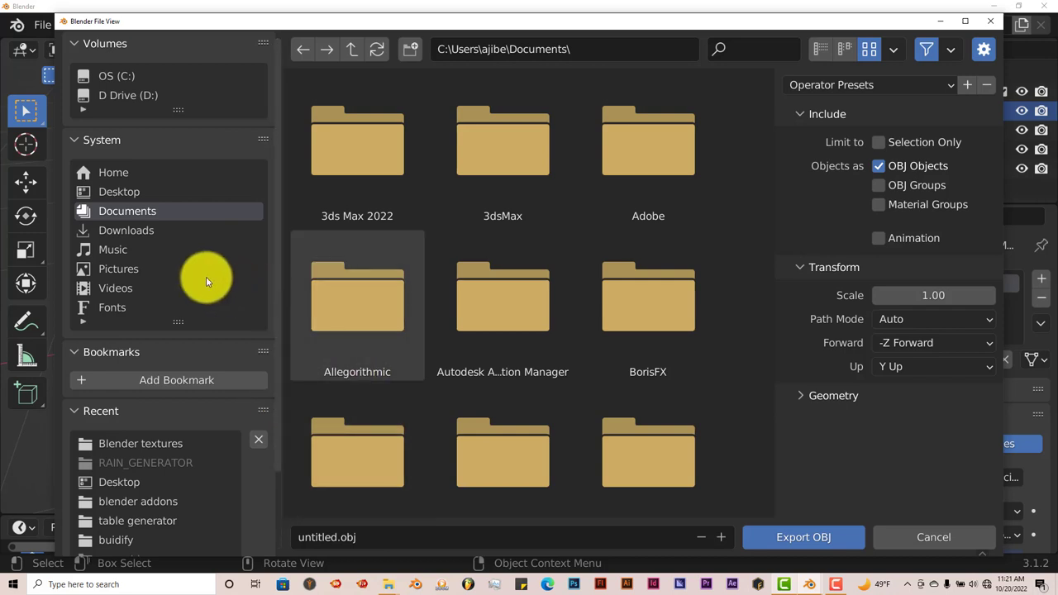
pyautogui.click(130, 192)
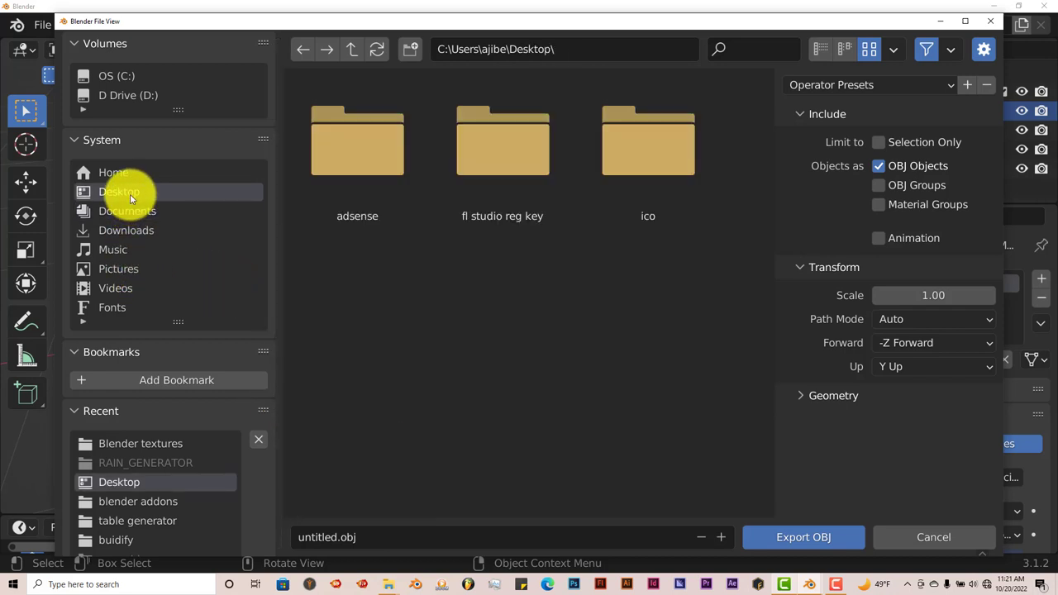
pyautogui.click(385, 543)
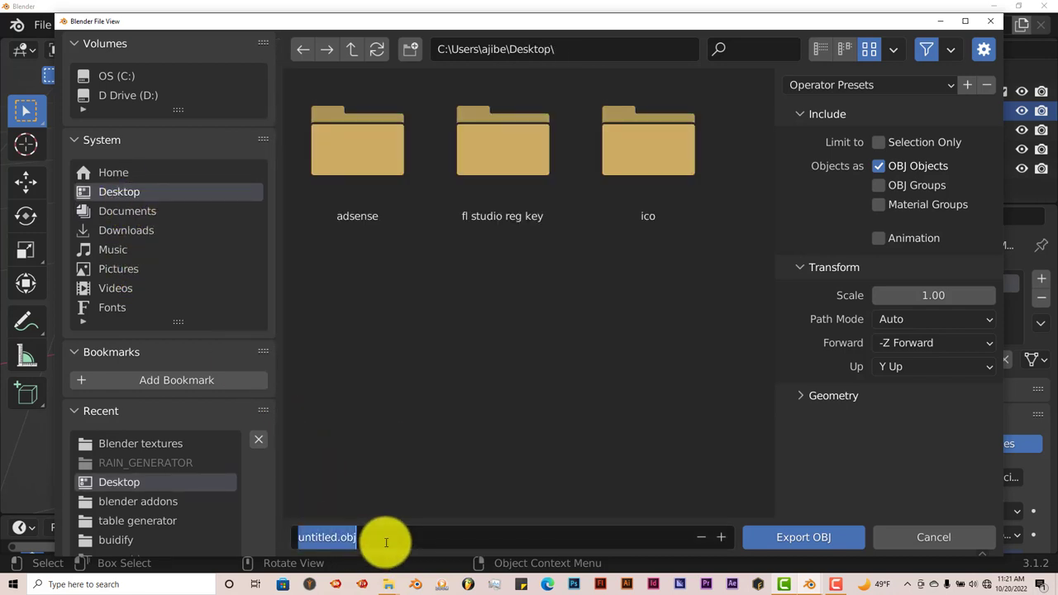
pyautogui.write('hair')
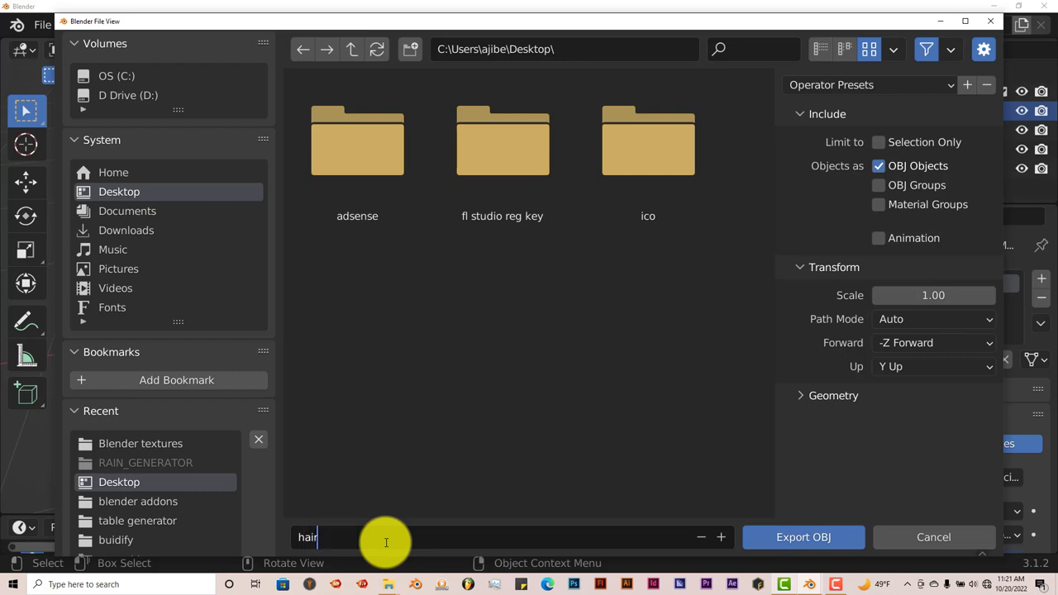
pyautogui.write(' mesh')
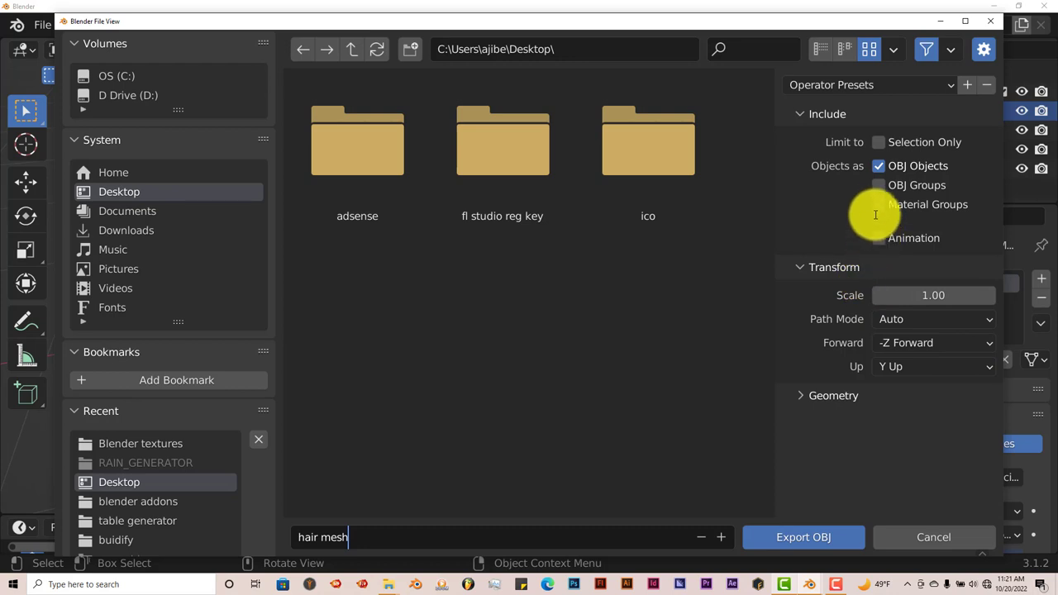
pyautogui.press('Return')
pyautogui.click(878, 142)
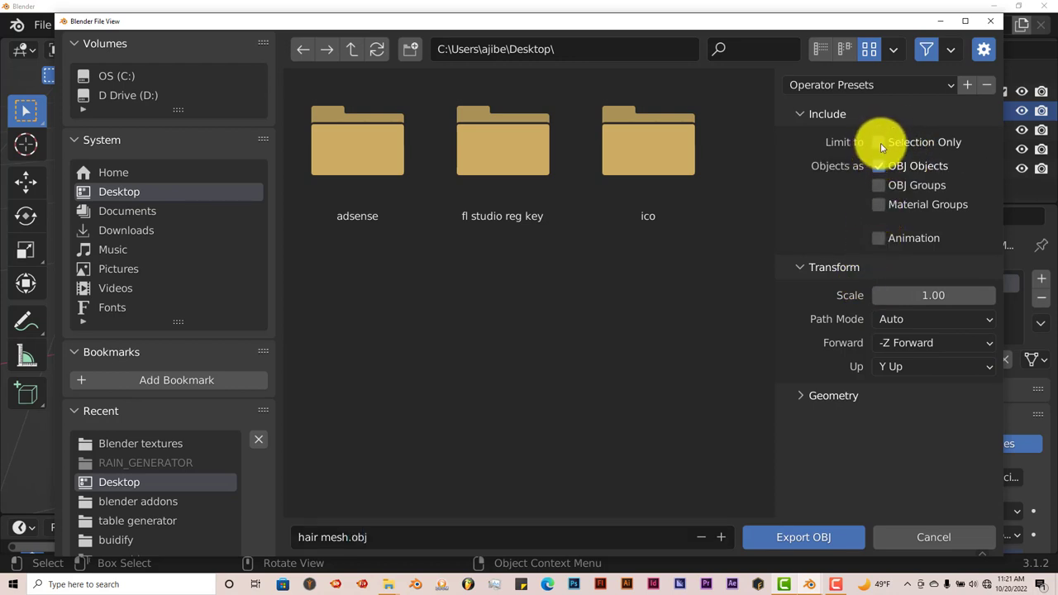
pyautogui.click(820, 538)
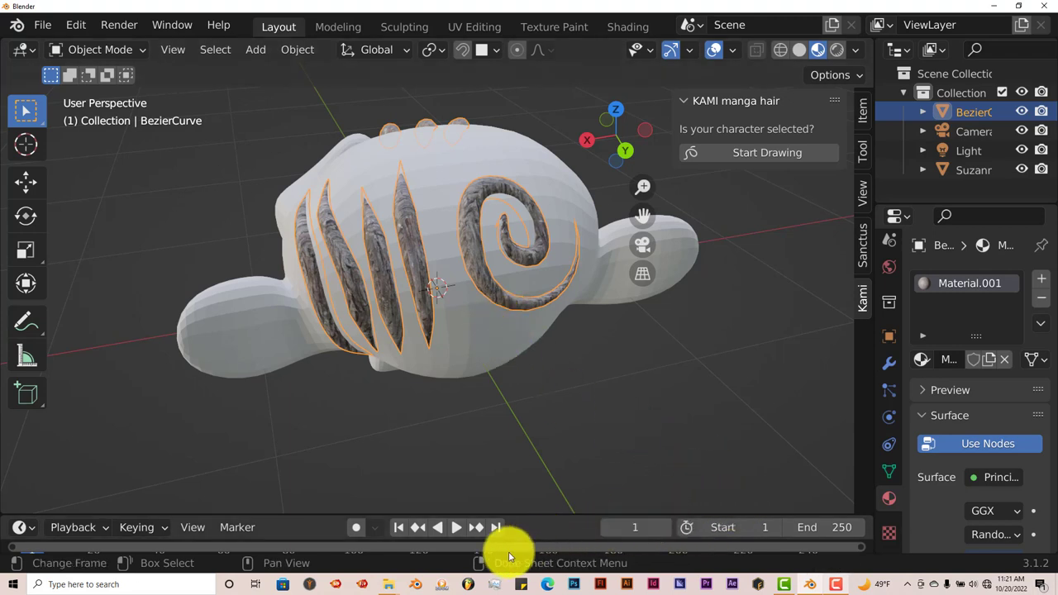
# Launch Blender 2.79, set the render engine to Cycles and delete the default cube
pyautogui.click(417, 585)
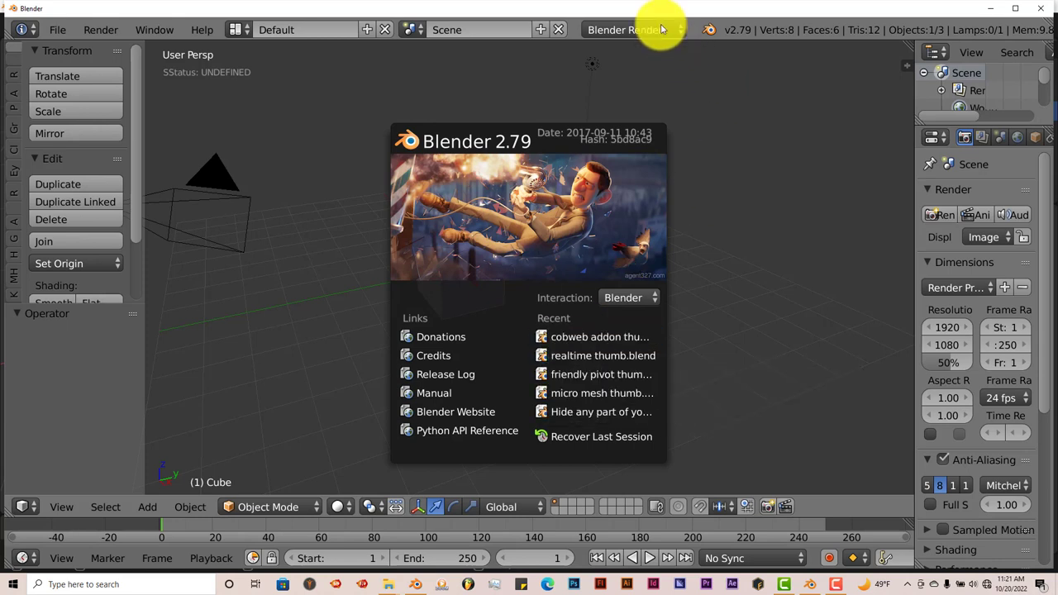
pyautogui.click(662, 30)
pyautogui.click(649, 89)
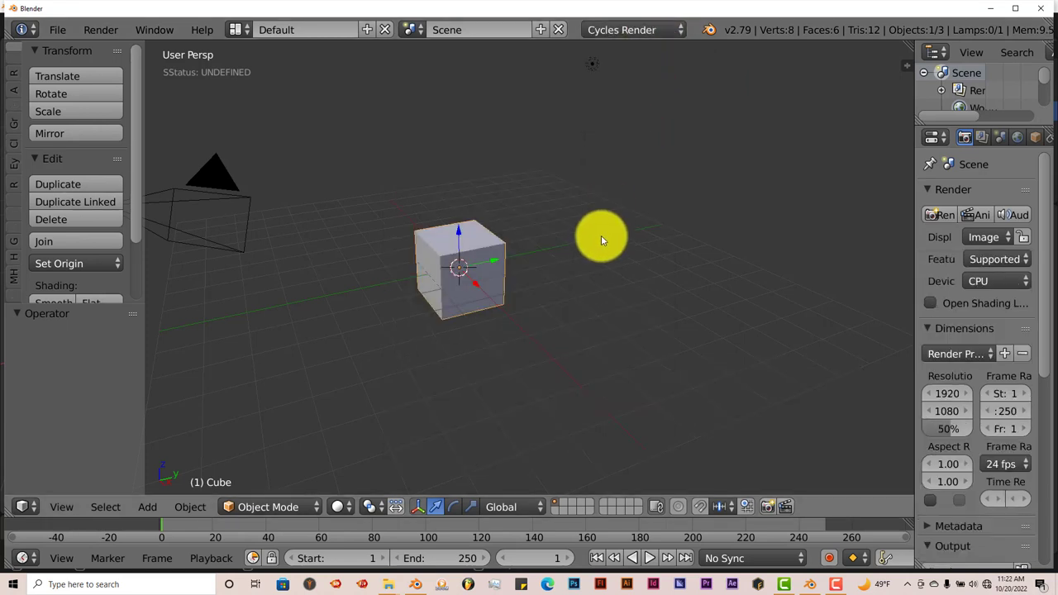
pyautogui.press('x')
pyautogui.click(601, 240)
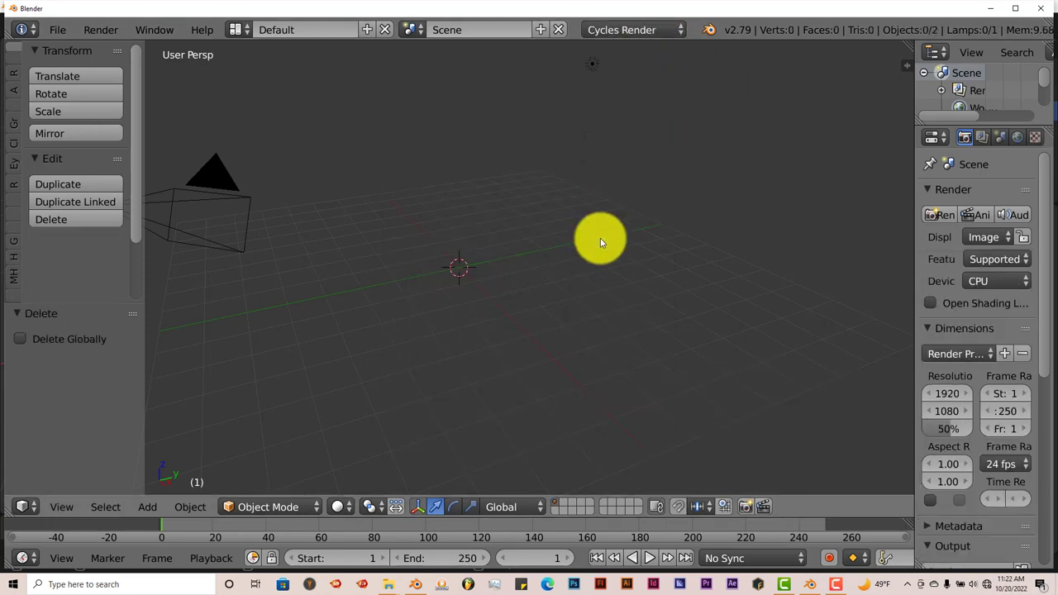
# Start a Wavefront OBJ import and pick hair mesh.obj from the Desktop
pyautogui.click(57, 30)
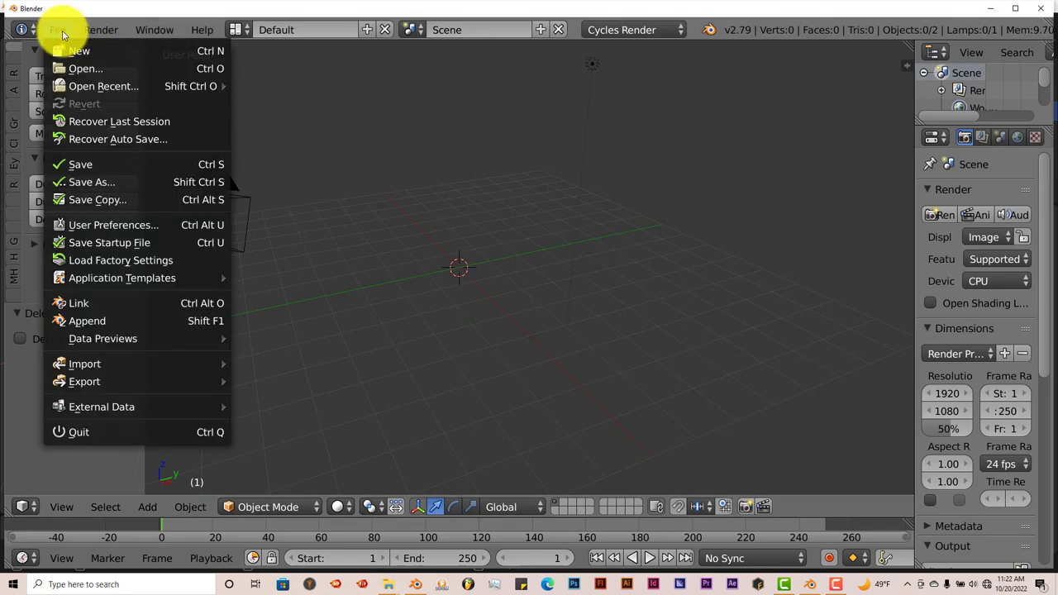
pyautogui.moveTo(155, 376)
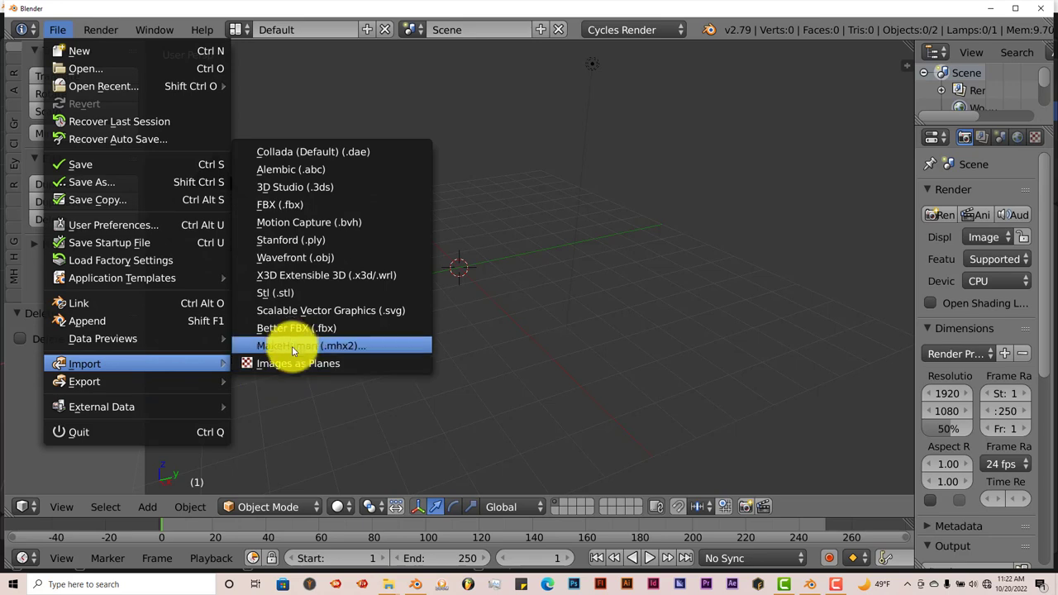
pyautogui.click(310, 261)
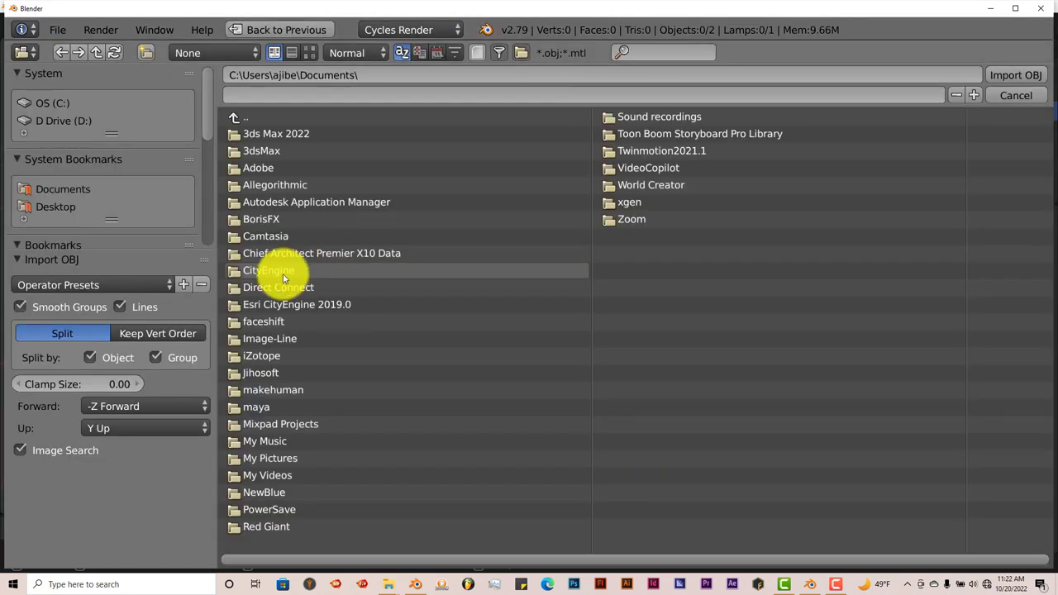
pyautogui.click(79, 206)
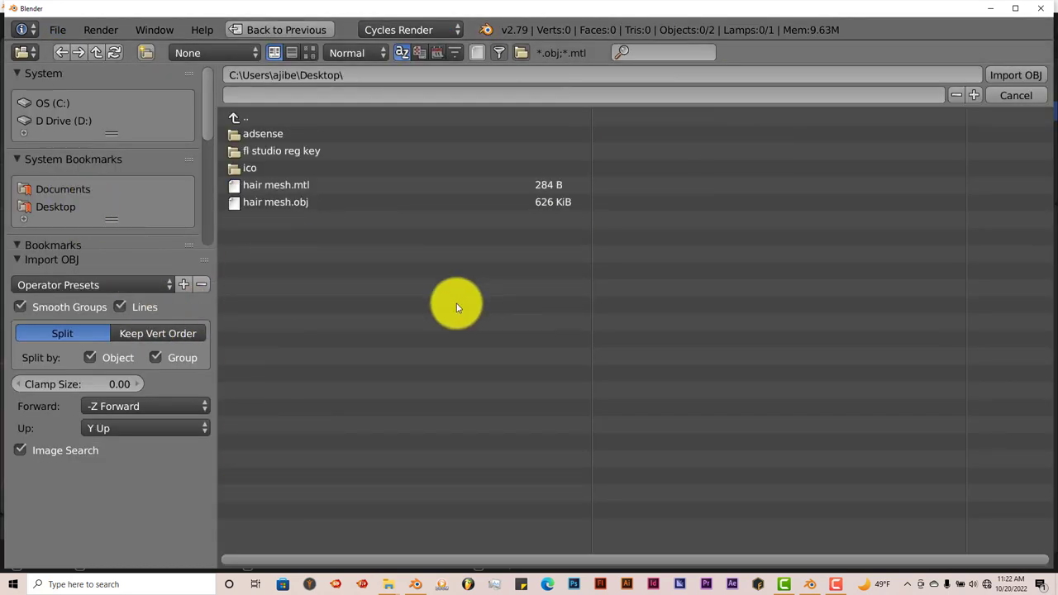
pyautogui.click(320, 202)
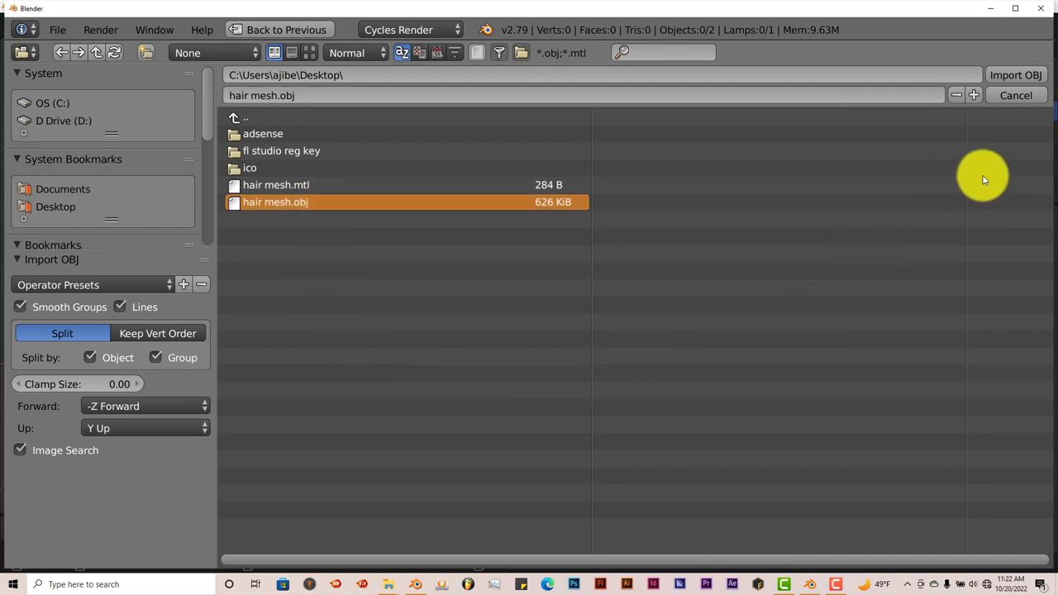
# Import hair mesh.obj, then zoom and orbit to a close front view of the strands
pyautogui.click(1012, 77)
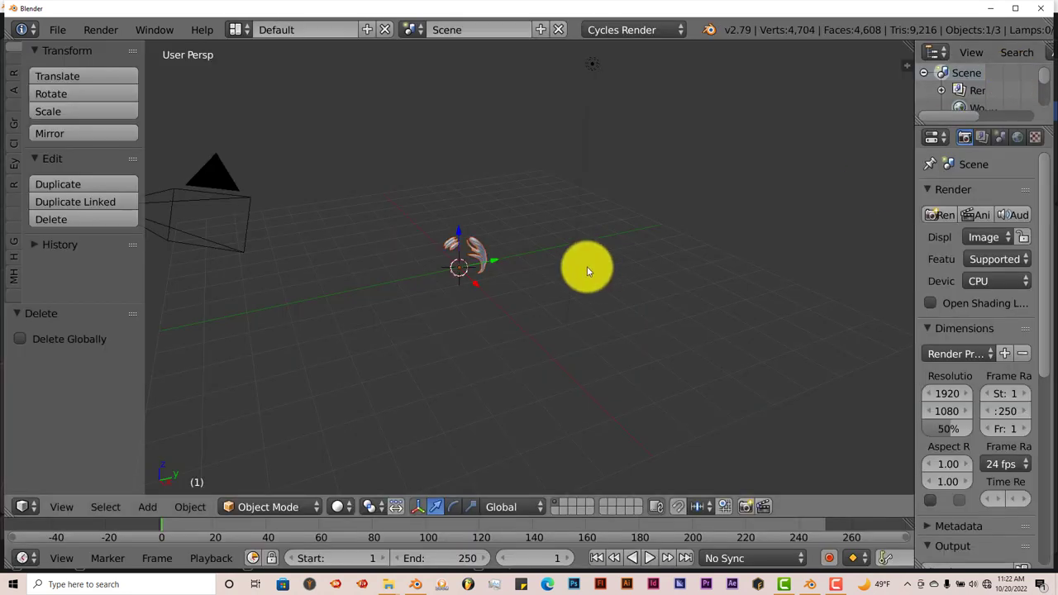
pyautogui.scroll(6, 588, 271)
pyautogui.moveTo(614, 267)
pyautogui.mouseDown(button='middle')
pyautogui.moveTo(472, 284)
pyautogui.moveTo(477, 260)
pyautogui.moveTo(524, 277)
pyautogui.moveTo(600, 275)
pyautogui.mouseUp(button='middle')
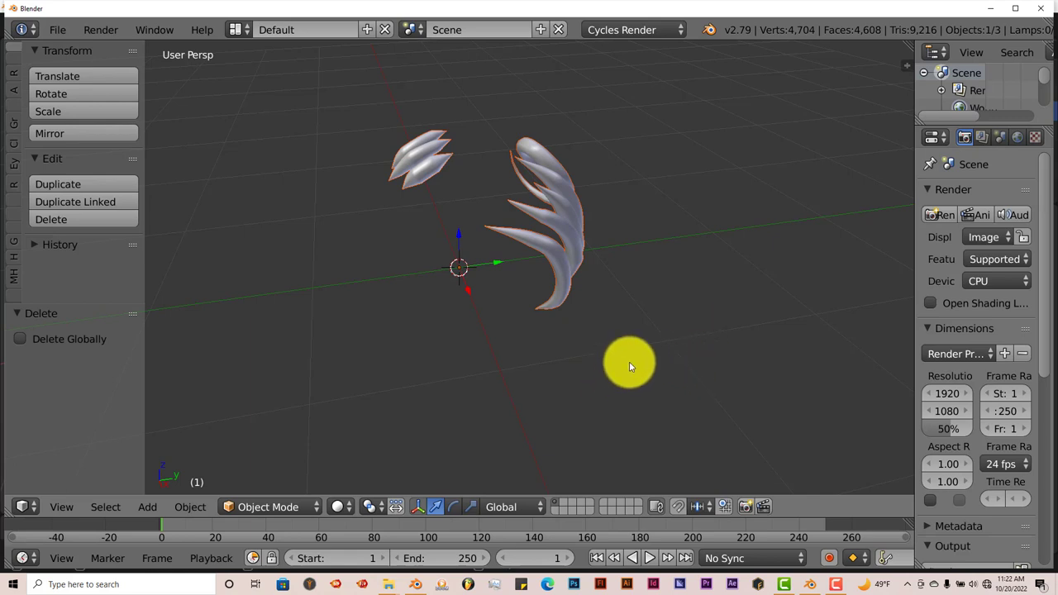
pyautogui.moveTo(628, 361); pyautogui.dragTo(479, 360, button='middle')
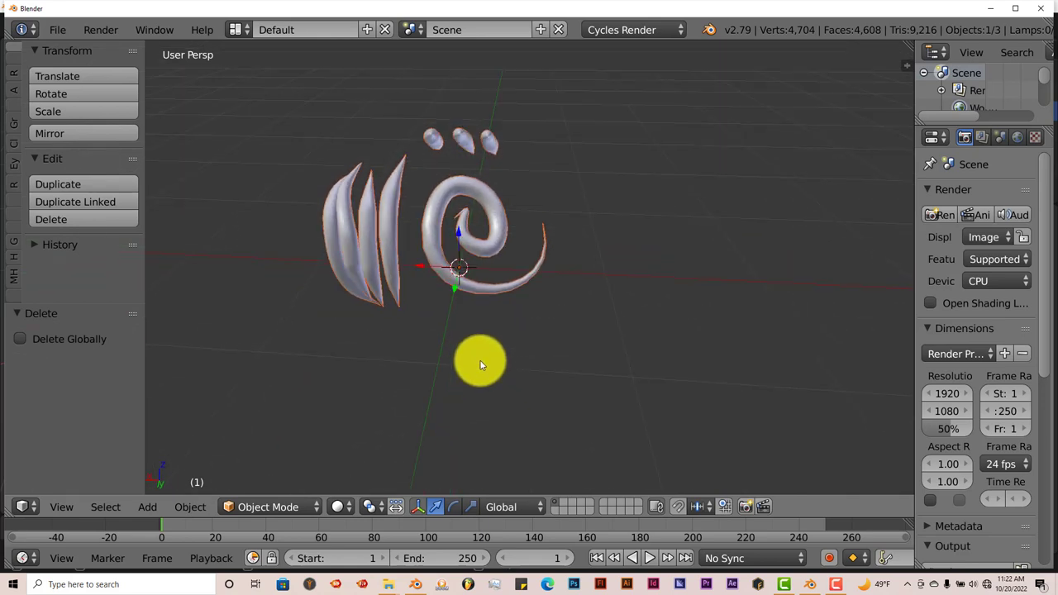